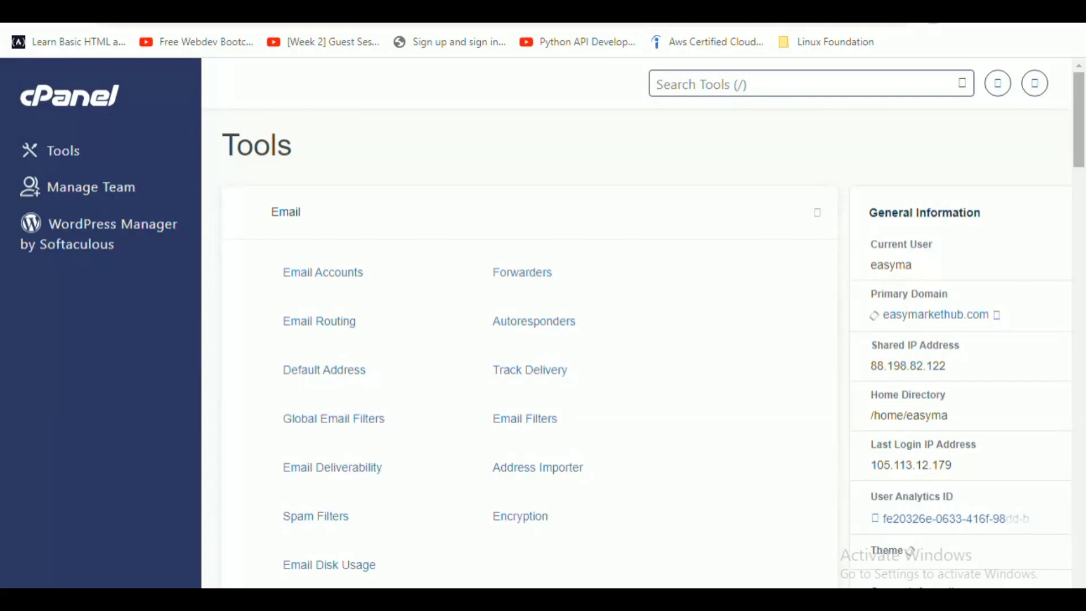
# Scroll the cPanel home page down to the Software section with Softaculous Apps Installer.
pyautogui.scroll(-2, 645, 328)
pyautogui.scroll(-12, 645, 328)
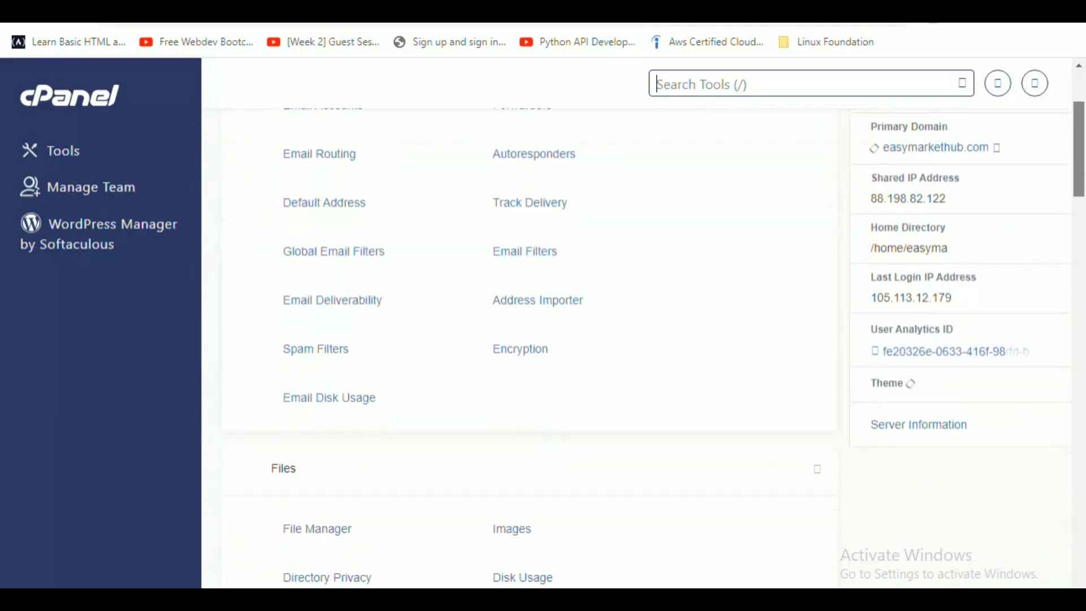
pyautogui.scroll(-15, 645, 328)
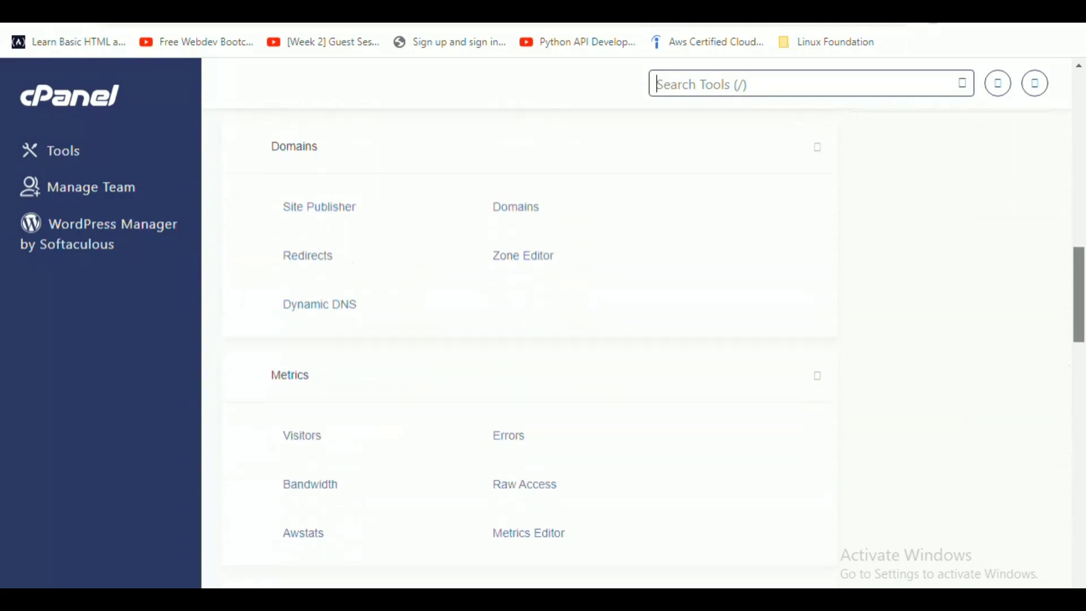
pyautogui.scroll(-3, 645, 328)
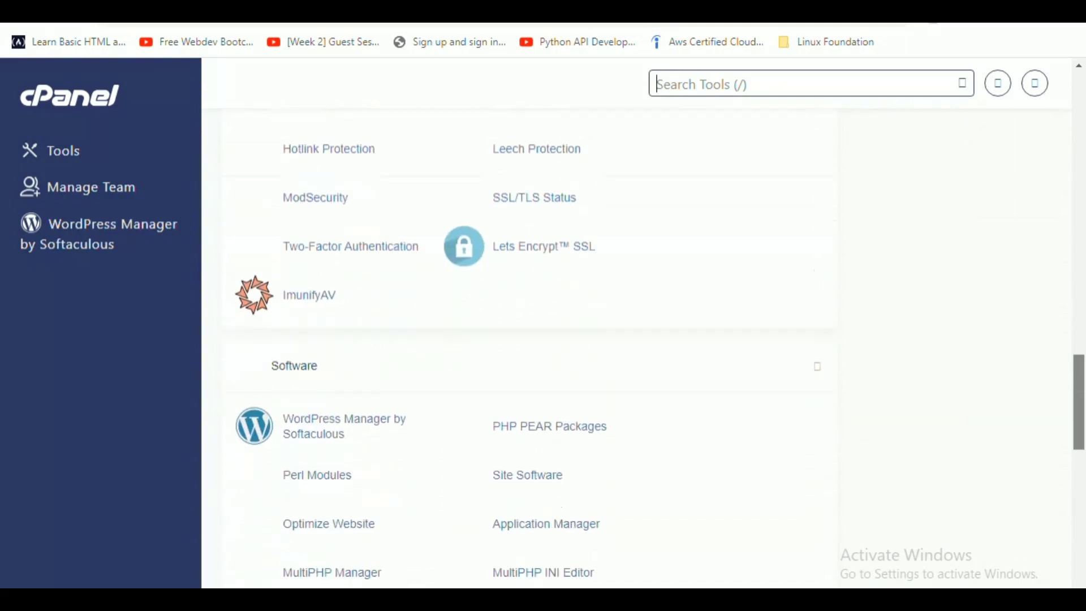
pyautogui.scroll(-1, 645, 328)
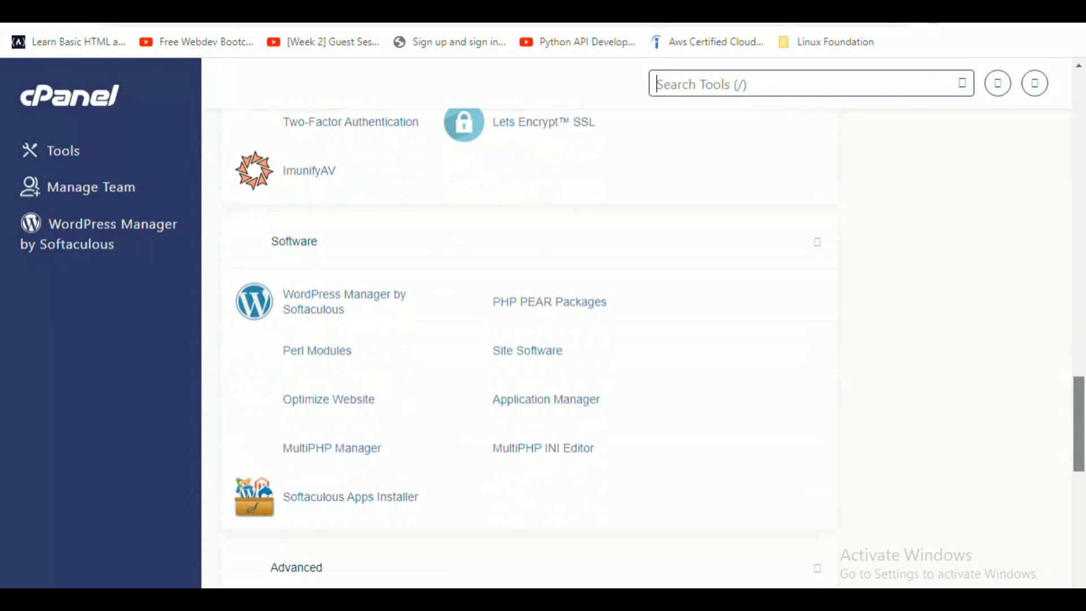
pyautogui.scroll(-1, 645, 328)
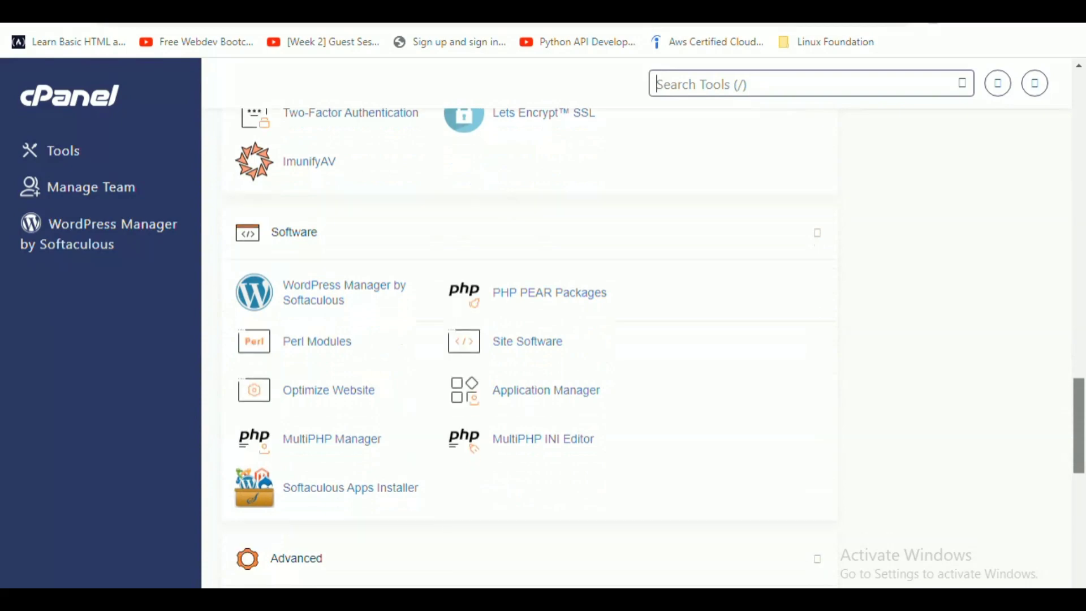
pyautogui.scroll(1, 645, 328)
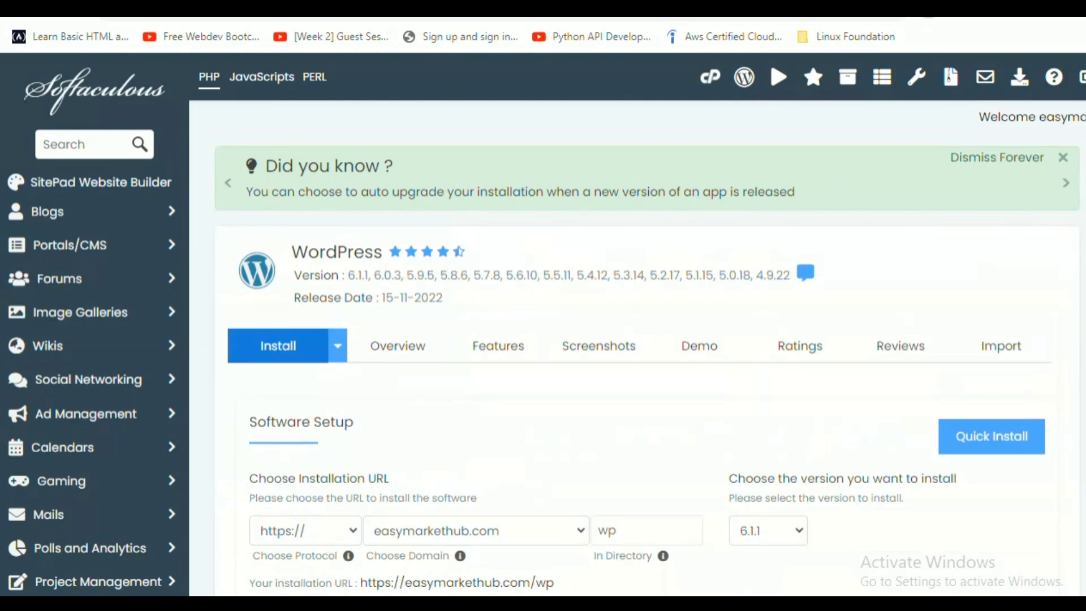
pyautogui.scroll(-2, 637, 323)
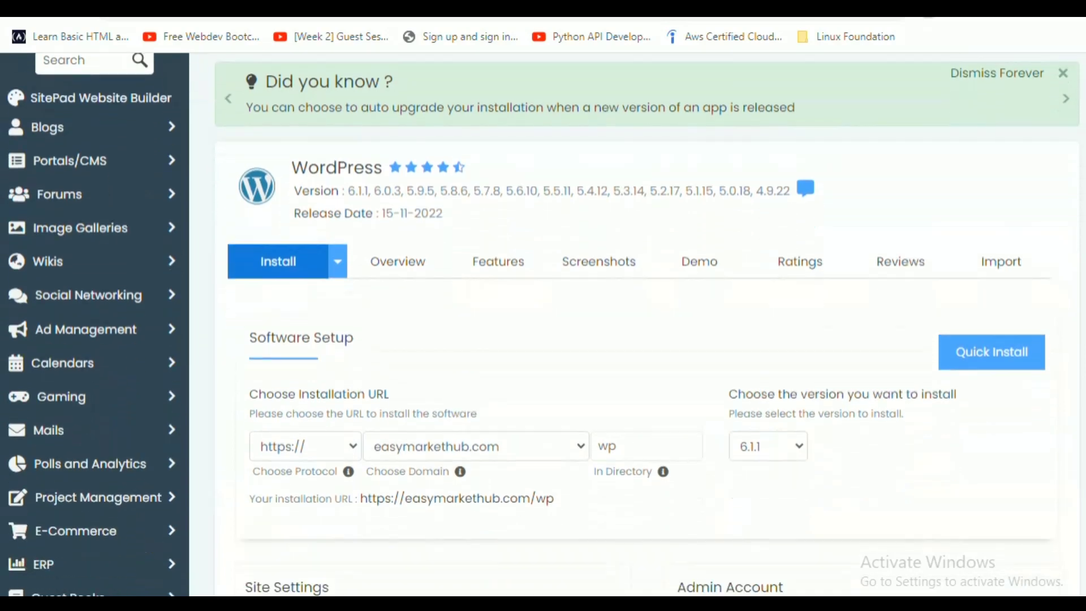
pyautogui.scroll(-2, 638, 323)
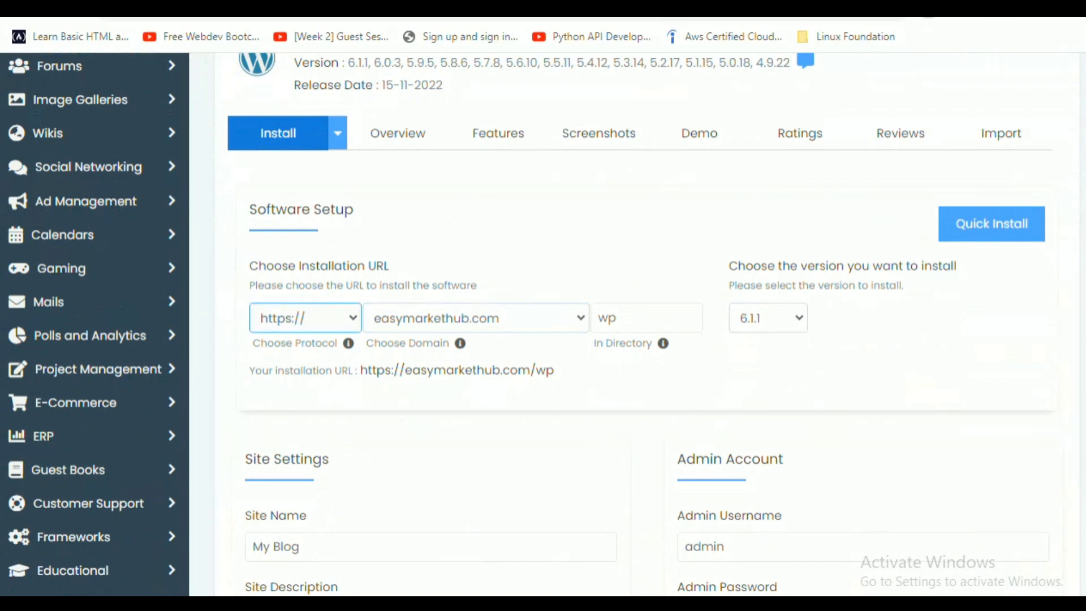
pyautogui.click(305, 318)
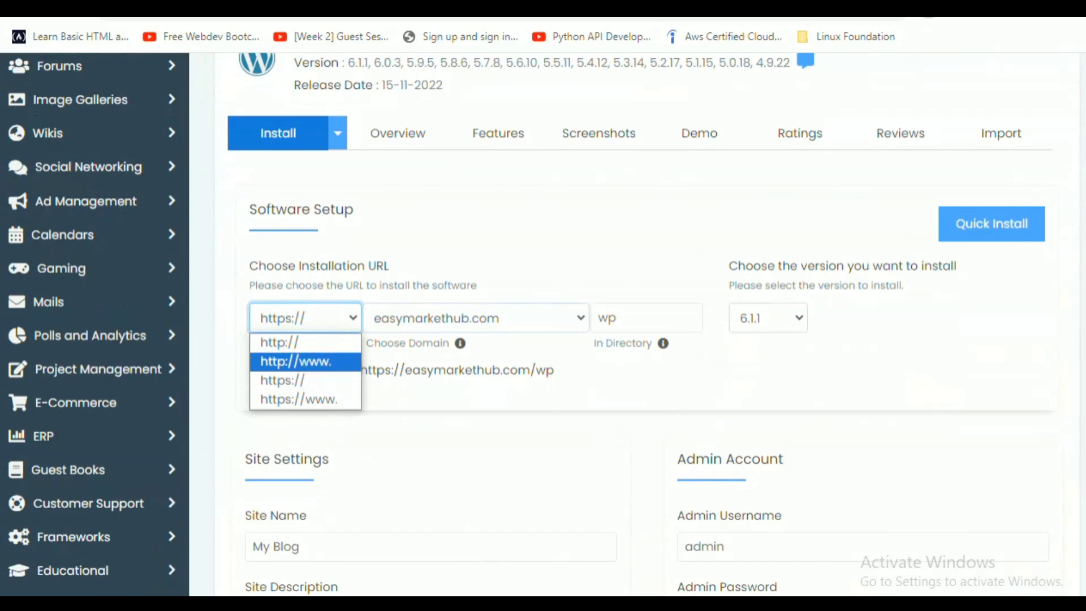
pyautogui.press('Return')
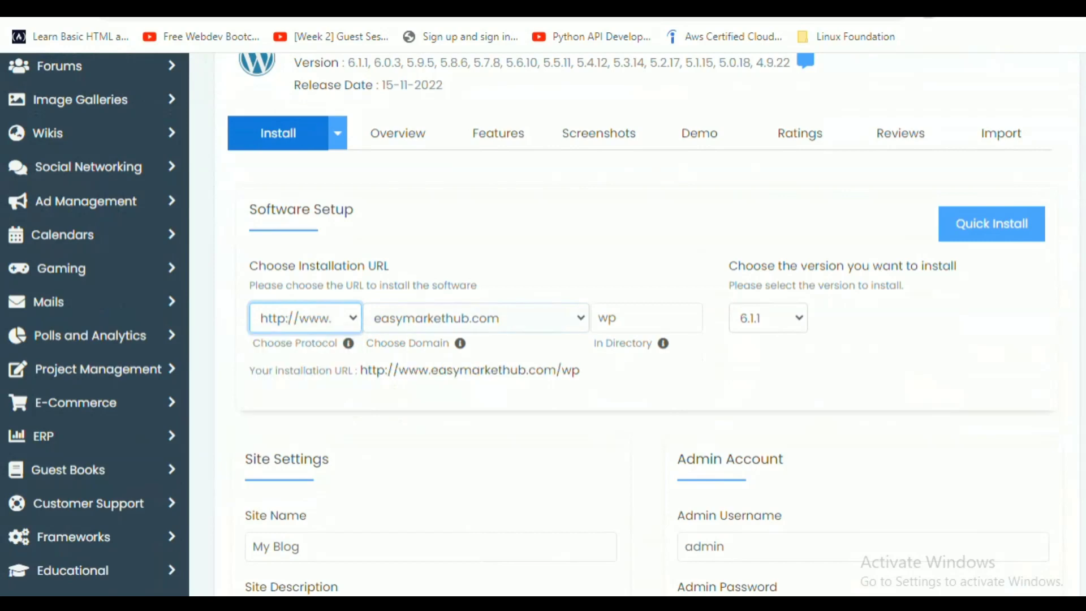
pyautogui.click(306, 317)
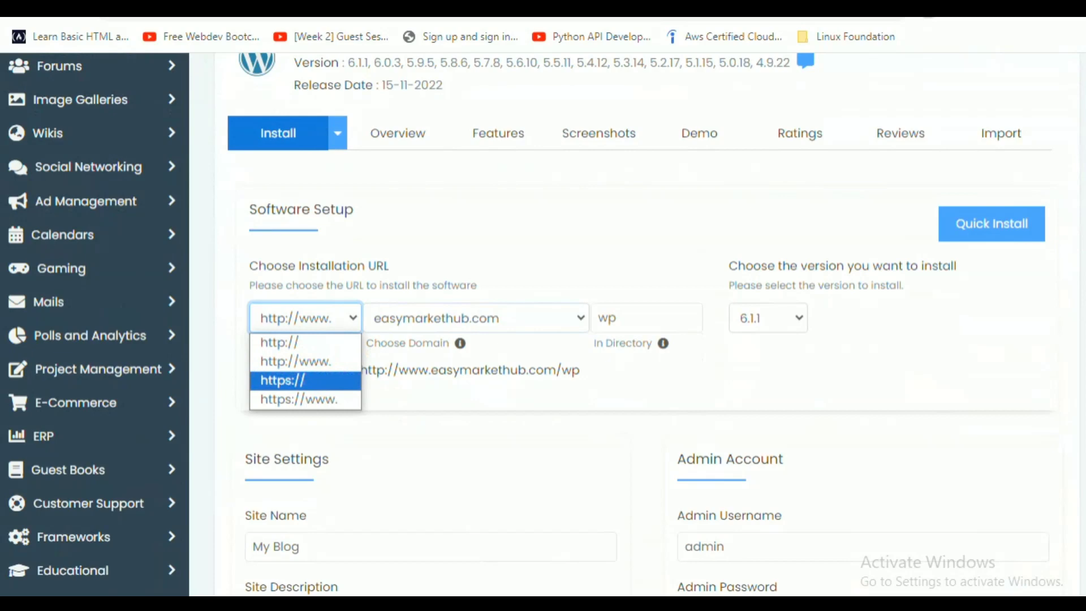
pyautogui.press('Return')
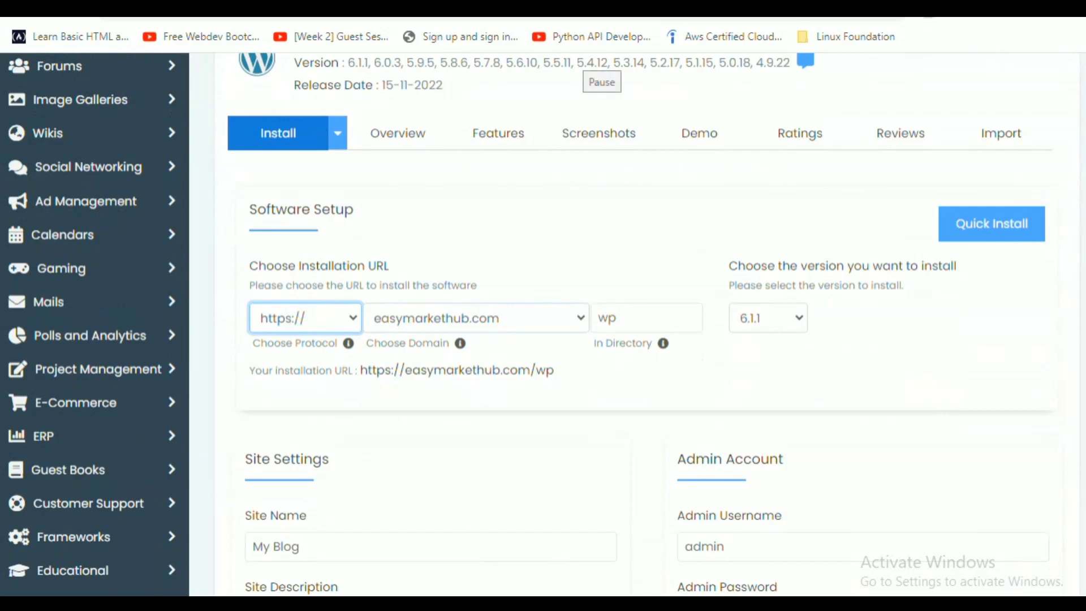
pyautogui.scroll(-1, 530, 325)
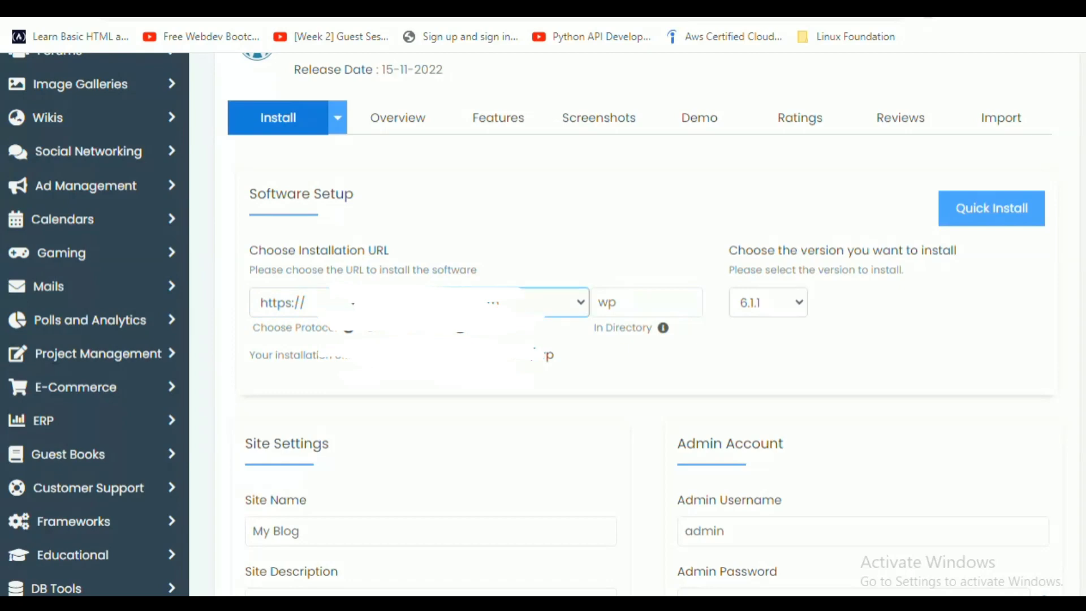
pyautogui.click(647, 303)
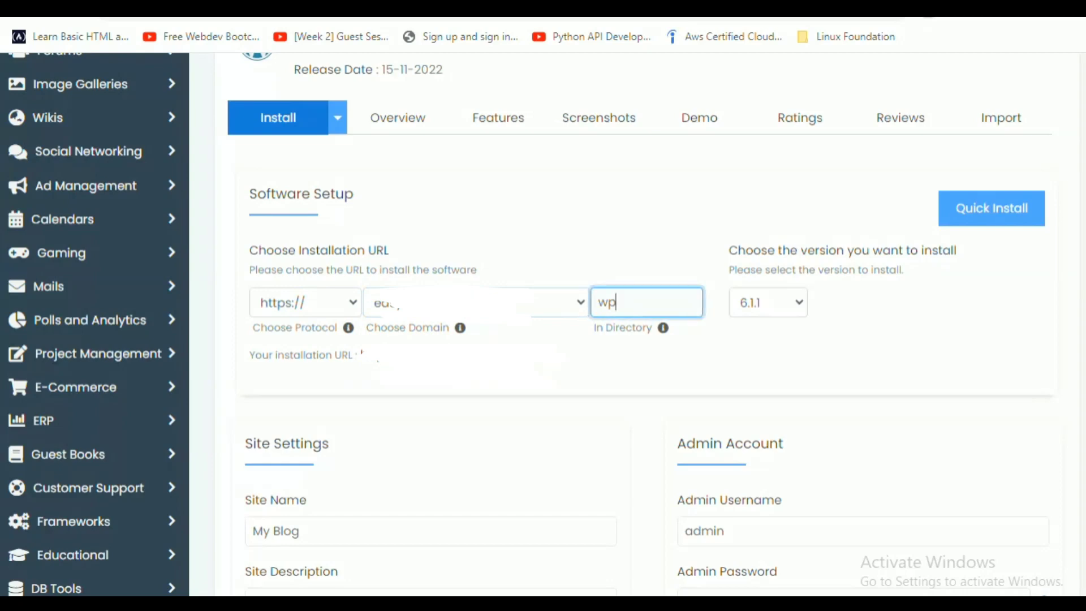
pyautogui.press('BackSpace')
pyautogui.press('BackSpace')
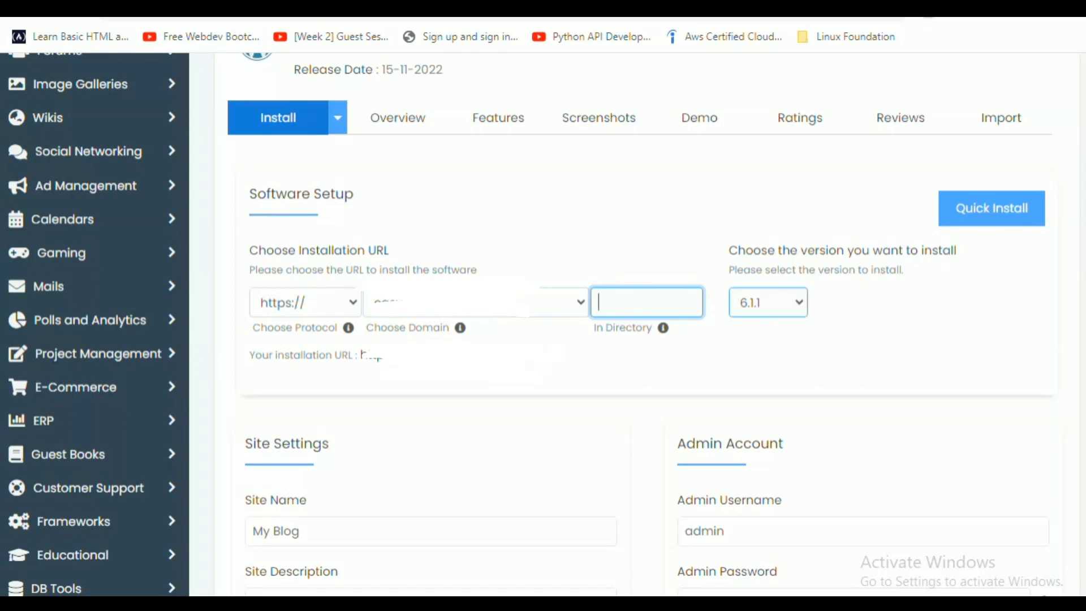
pyautogui.click(768, 303)
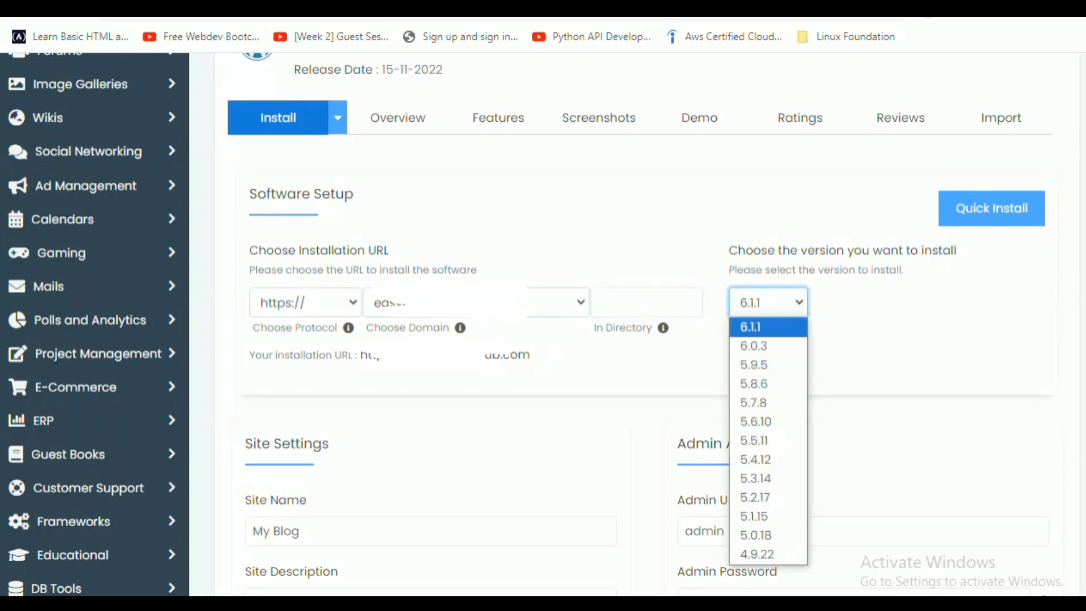
pyautogui.press('Escape')
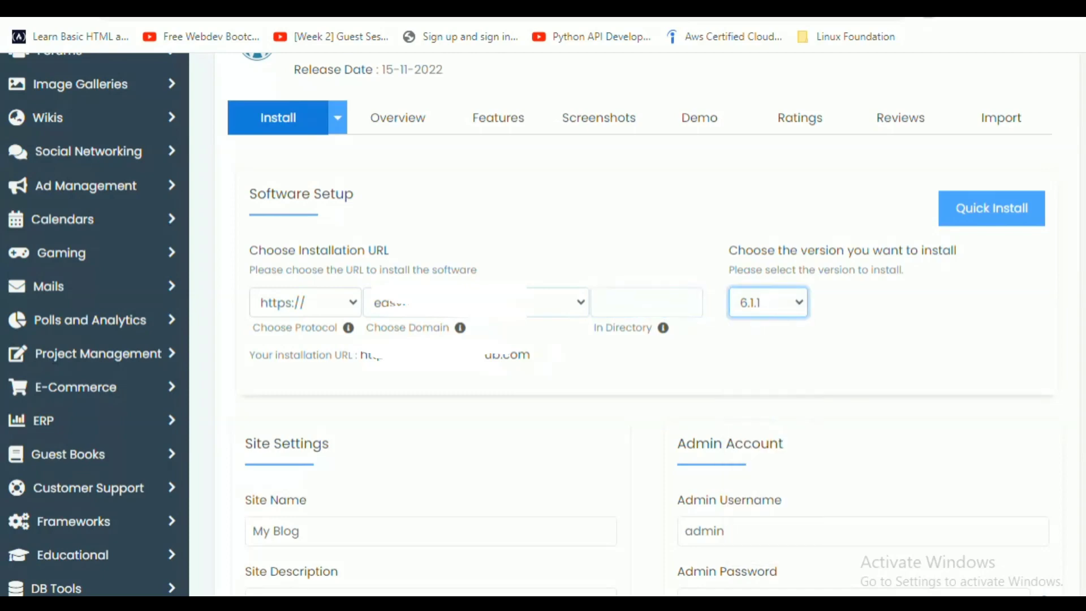
pyautogui.scroll(-3, 543, 325)
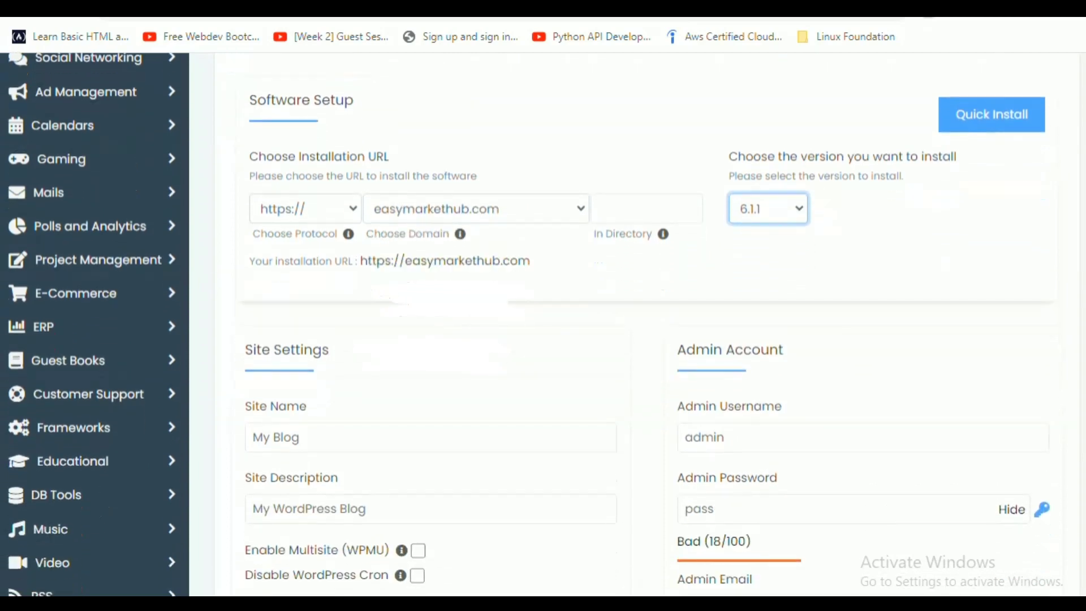
# Replace the default site name 'My Blog' with 'my shop'.
pyautogui.scroll(-2, 544, 325)
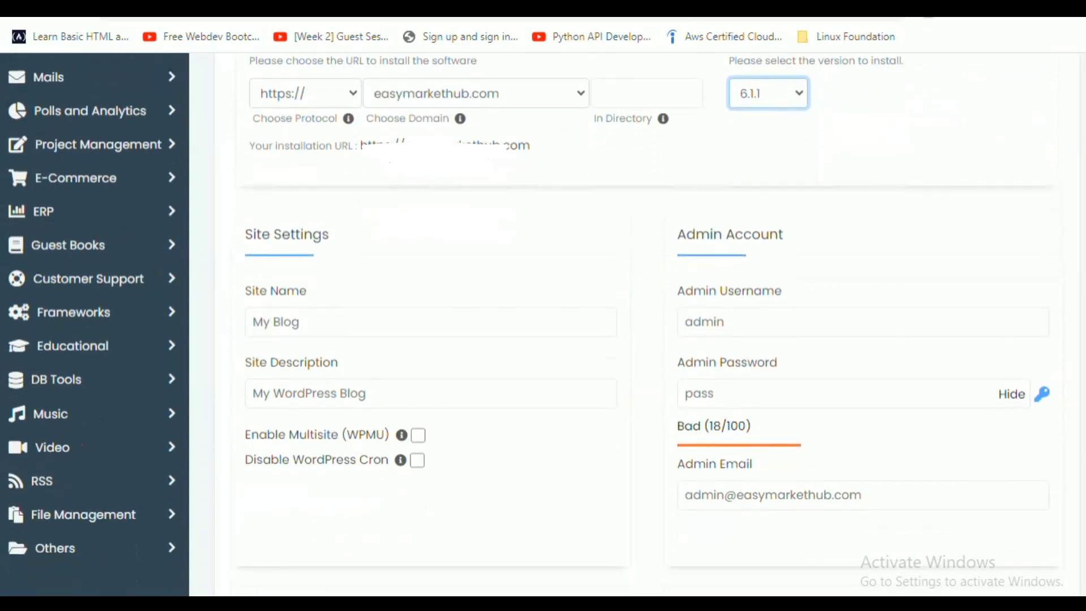
pyautogui.click(430, 296)
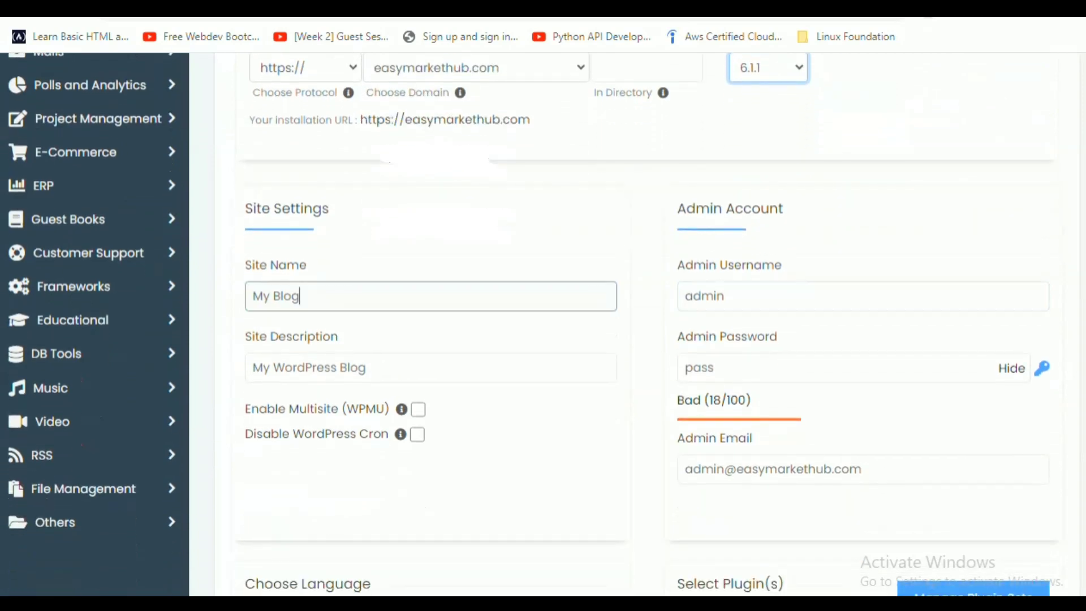
pyautogui.press('BackSpace')
pyautogui.press('BackSpace')
pyautogui.press('BackSpace')
pyautogui.press('BackSpace')
pyautogui.press('BackSpace')
pyautogui.press('BackSpace')
pyautogui.press('BackSpace')
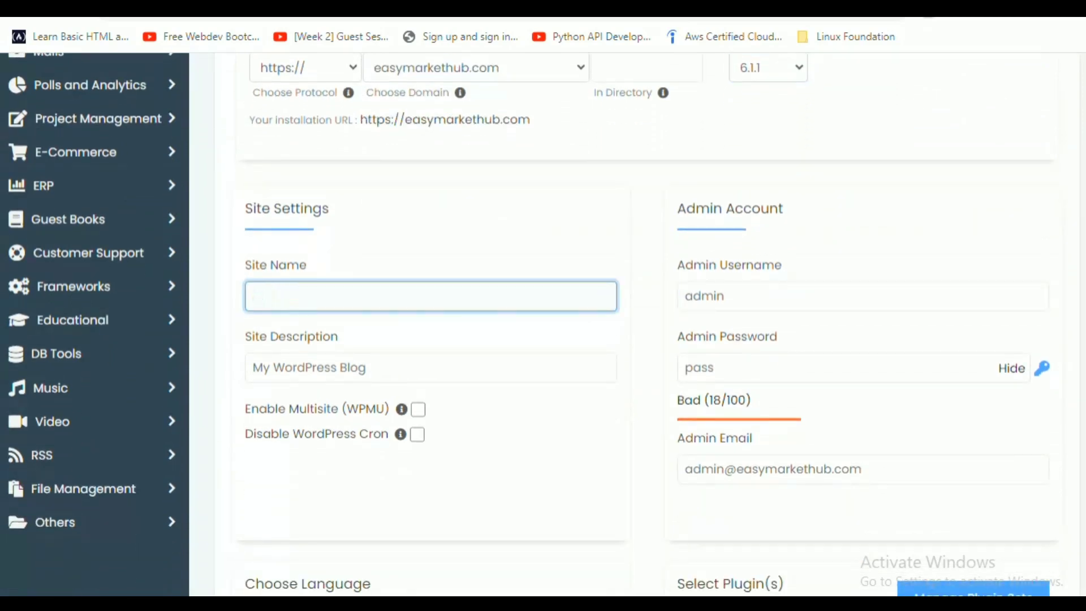
pyautogui.write('my')
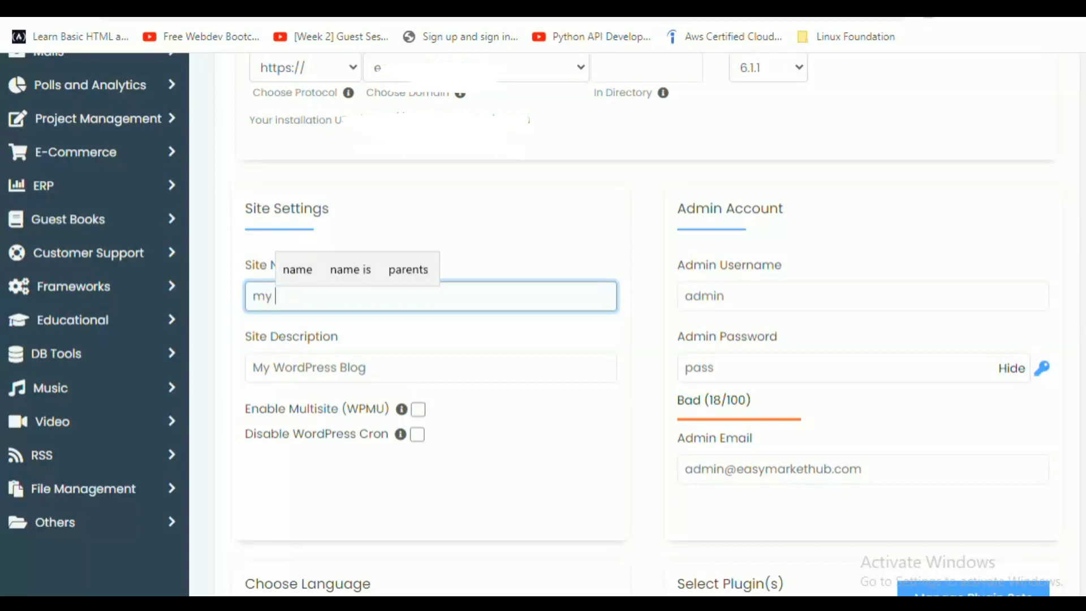
pyautogui.write(' shop')
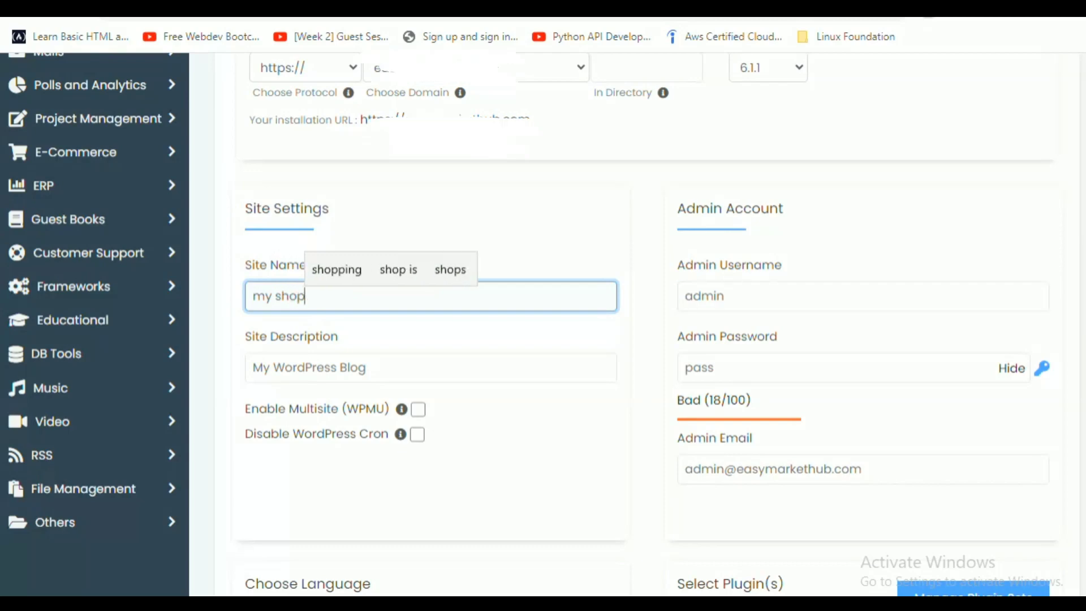
# Clear the site description and type 'get every here', fixing typos along the way.
pyautogui.click(366, 368)
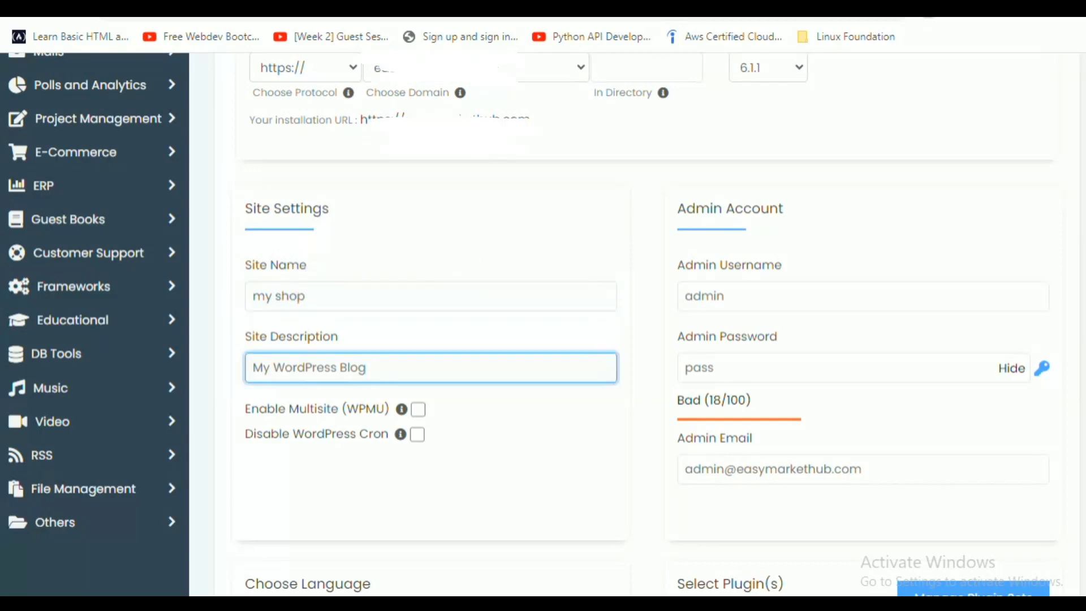
pyautogui.press('BackSpace')
pyautogui.press('BackSpace')
pyautogui.press('BackSpace')
pyautogui.press('BackSpace')
pyautogui.press('BackSpace')
pyautogui.press('BackSpace')
pyautogui.press('BackSpace')
pyautogui.press('BackSpace')
pyautogui.press('BackSpace')
pyautogui.press('BackSpace')
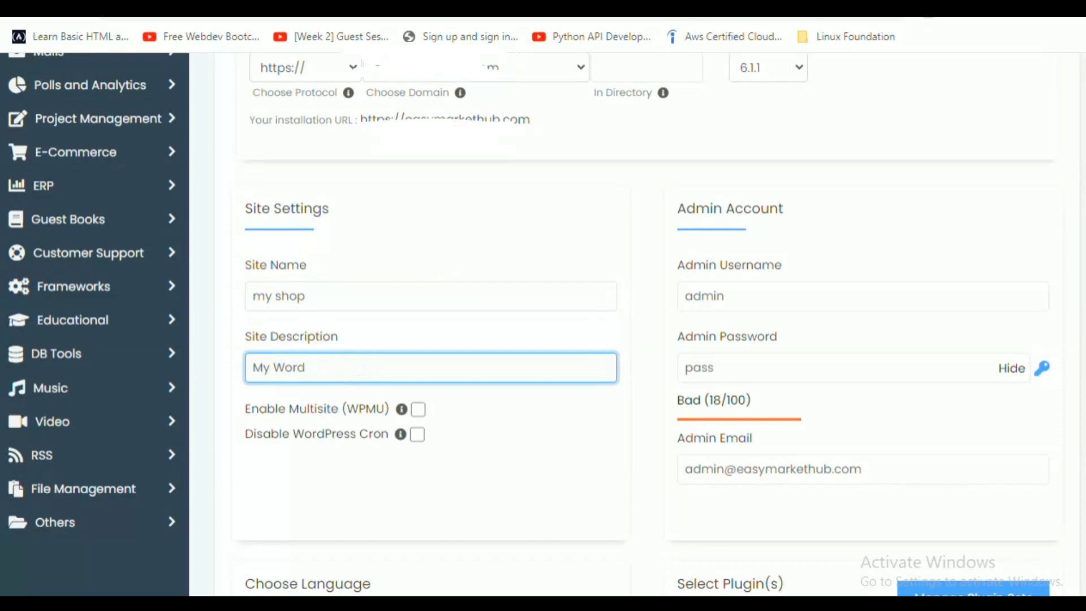
pyautogui.press('BackSpace')
pyautogui.press('BackSpace')
pyautogui.press('BackSpace')
pyautogui.press('BackSpace')
pyautogui.press('BackSpace')
pyautogui.press('BackSpace')
pyautogui.press('BackSpace')
pyautogui.write('E')
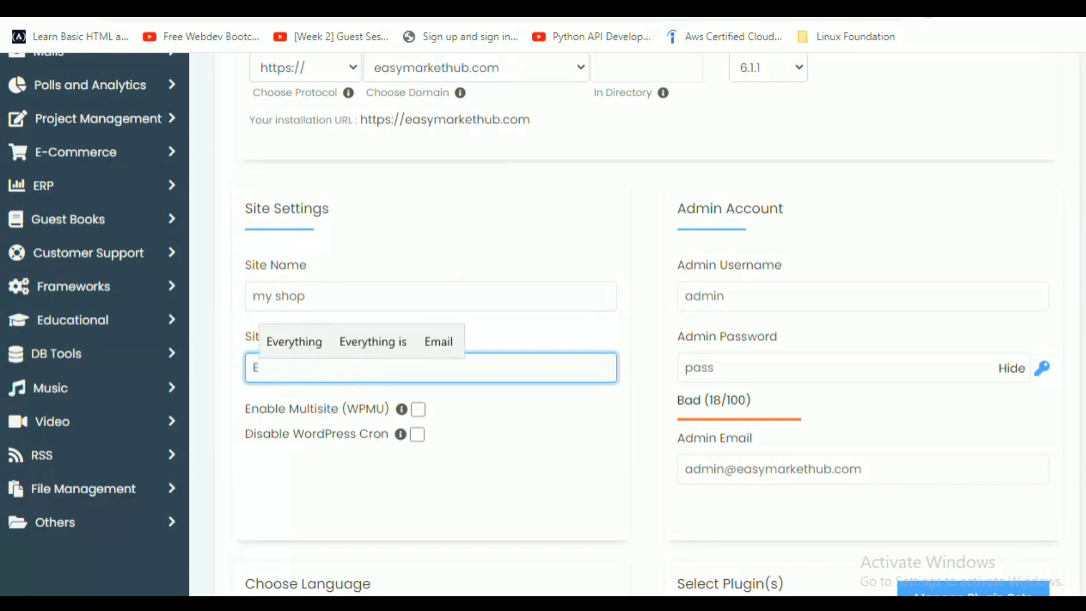
pyautogui.press('BackSpace')
pyautogui.write('get')
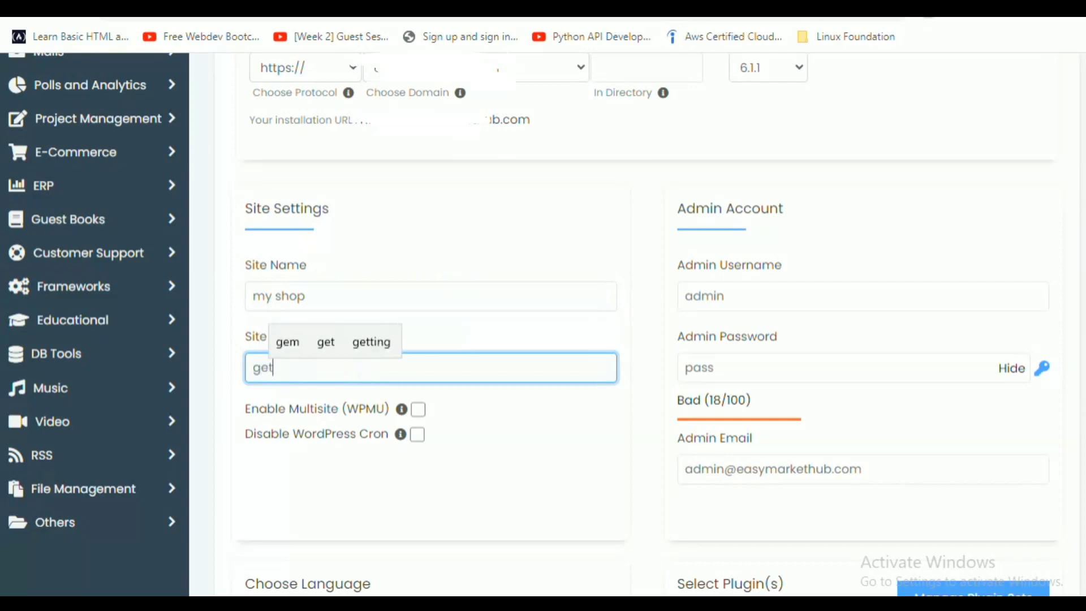
pyautogui.write(' evr')
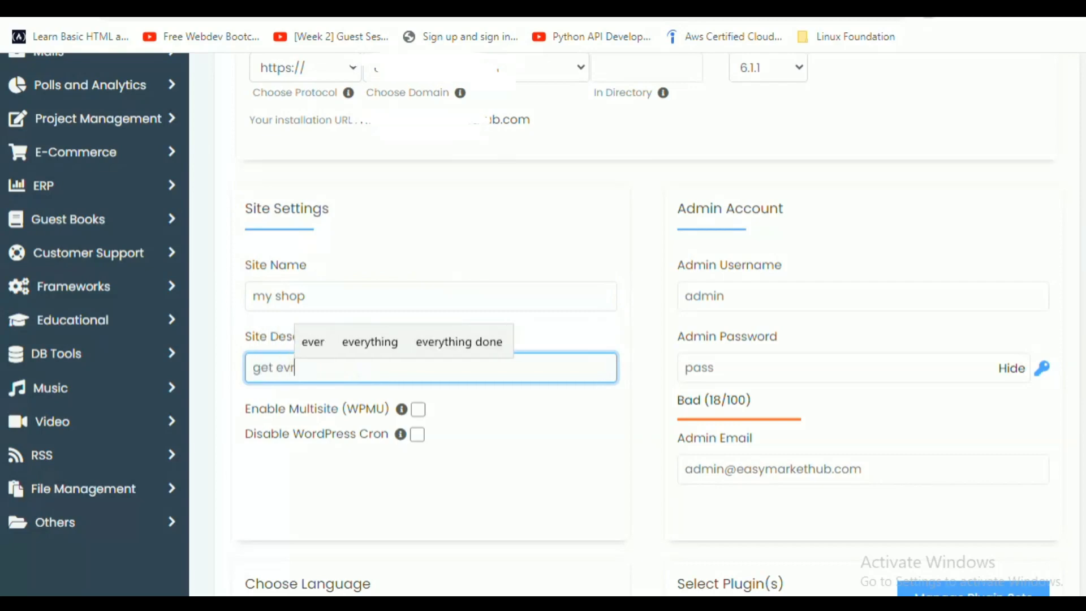
pyautogui.press('BackSpace')
pyautogui.press('BackSpace')
pyautogui.press('BackSpace')
pyautogui.press('BackSpace')
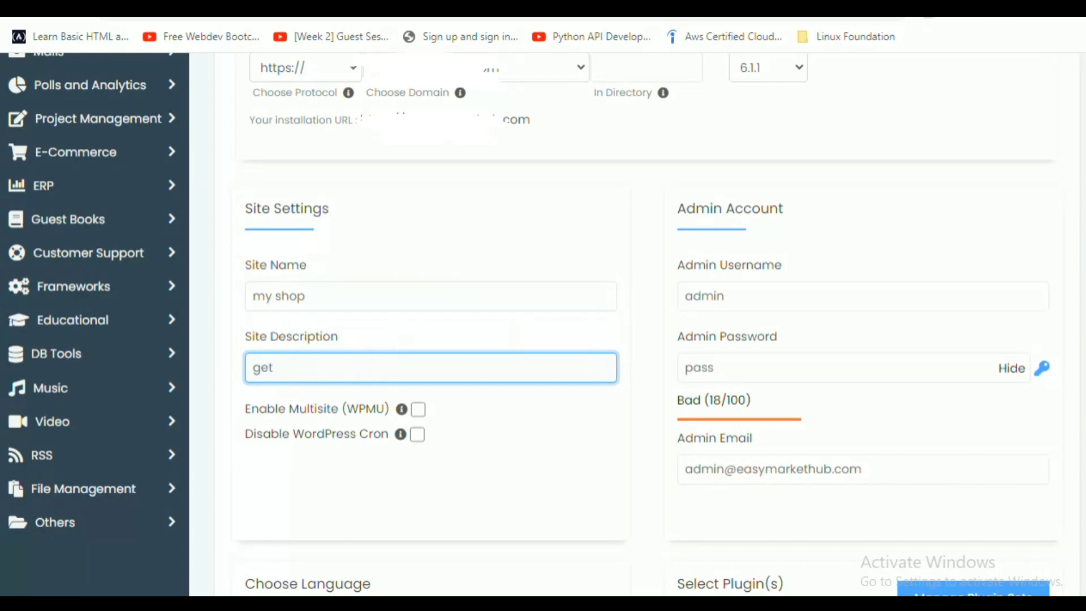
pyautogui.write('er')
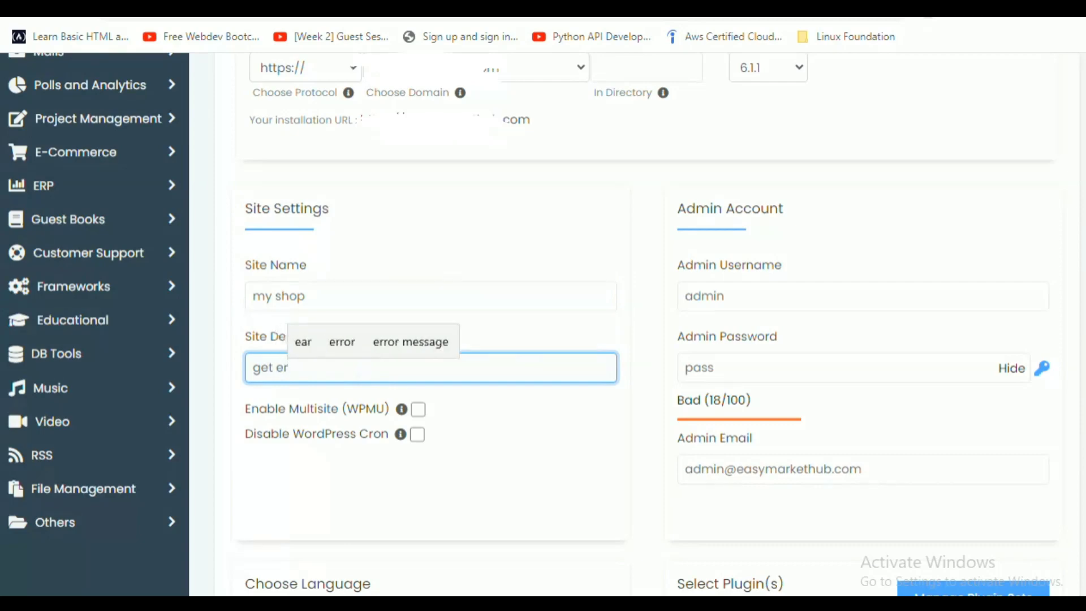
pyautogui.press('BackSpace')
pyautogui.write('ver')
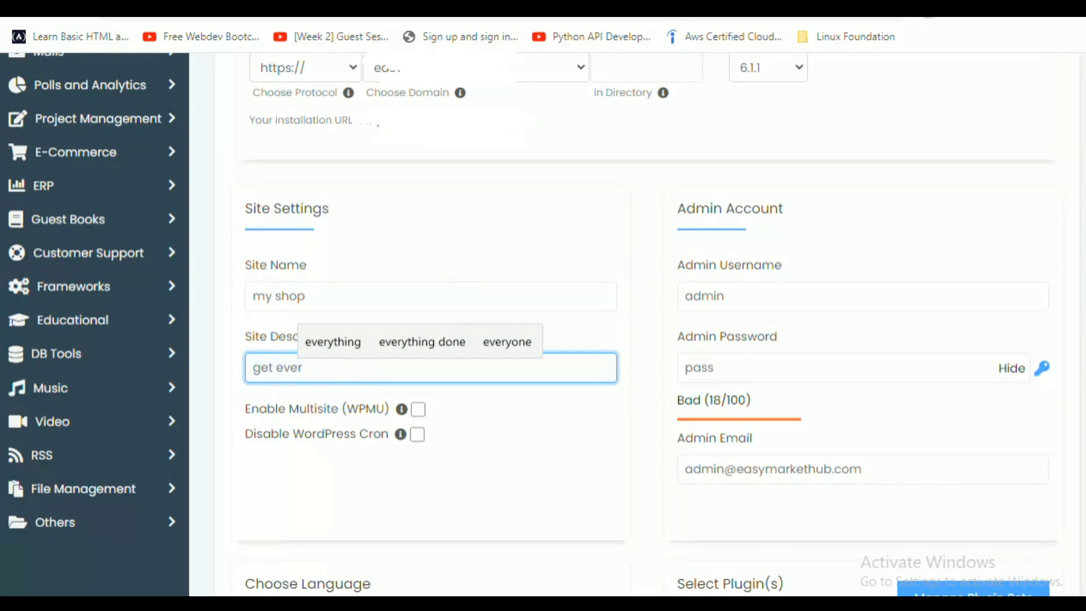
pyautogui.write('y ')
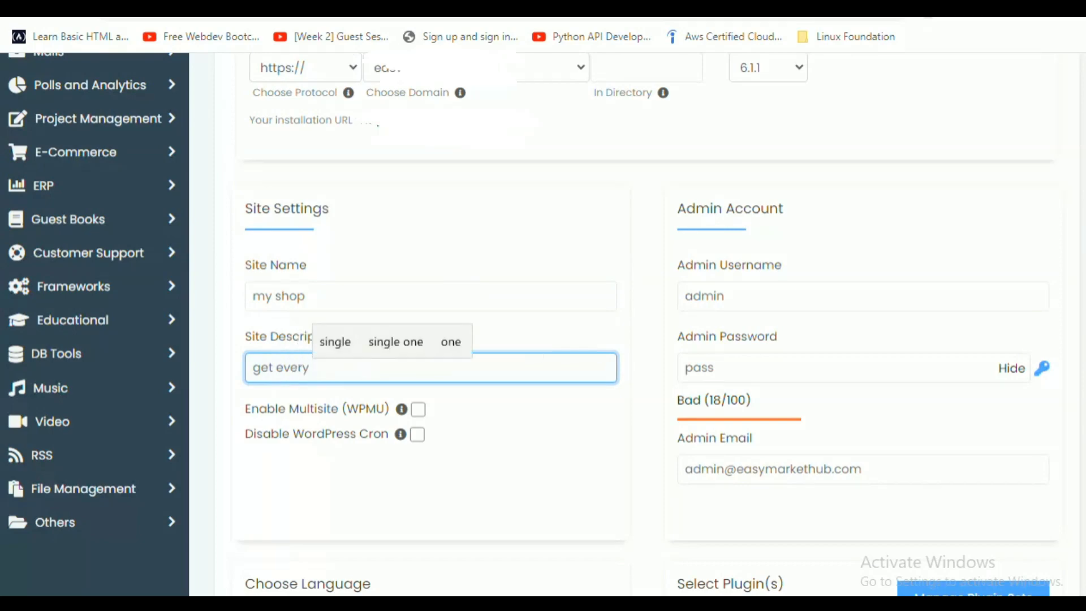
pyautogui.write('here')
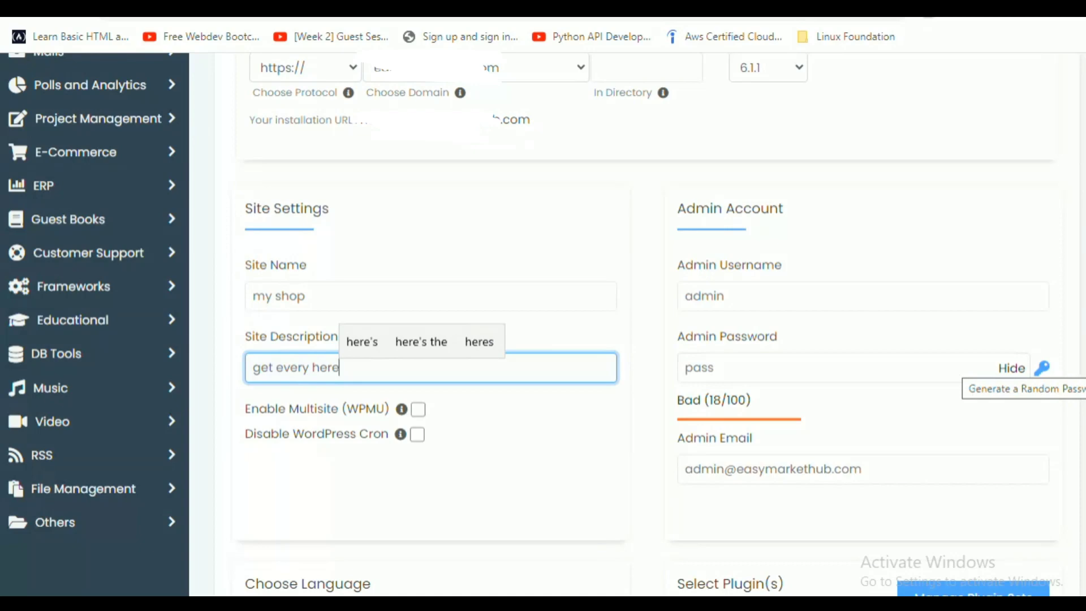
# Generate a random admin password with the key icon and select it for copying.
pyautogui.click(1043, 368)
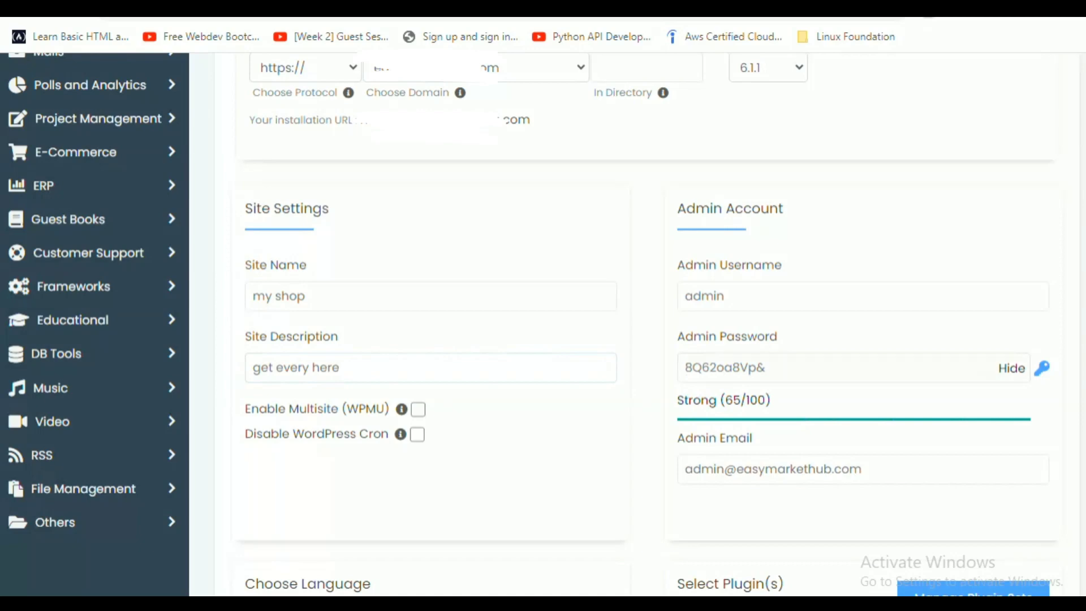
pyautogui.click(837, 367)
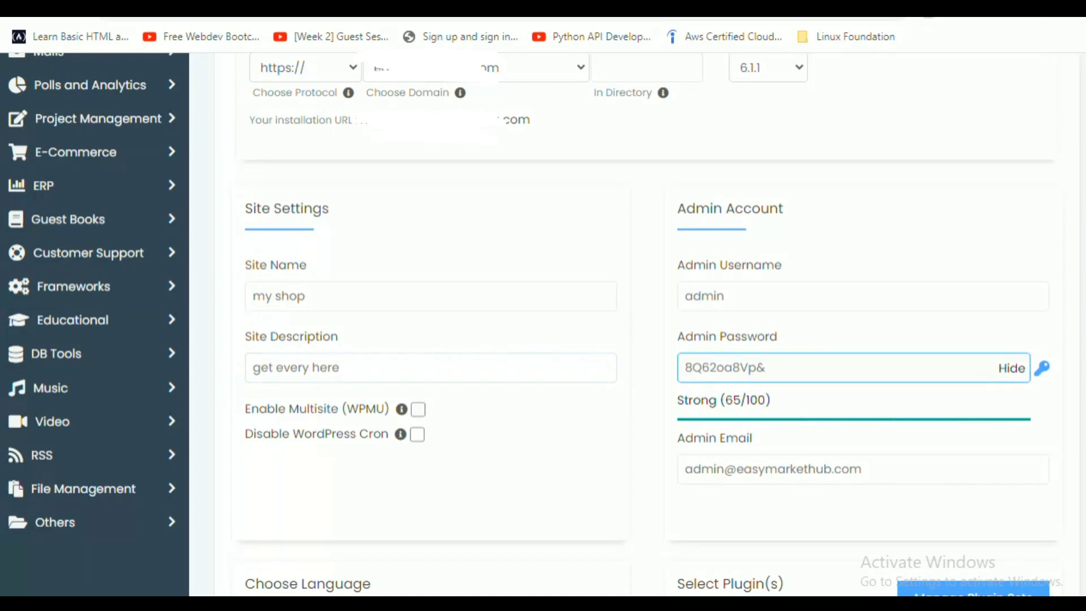
pyautogui.moveTo(768, 367); pyautogui.dragTo(684, 368)
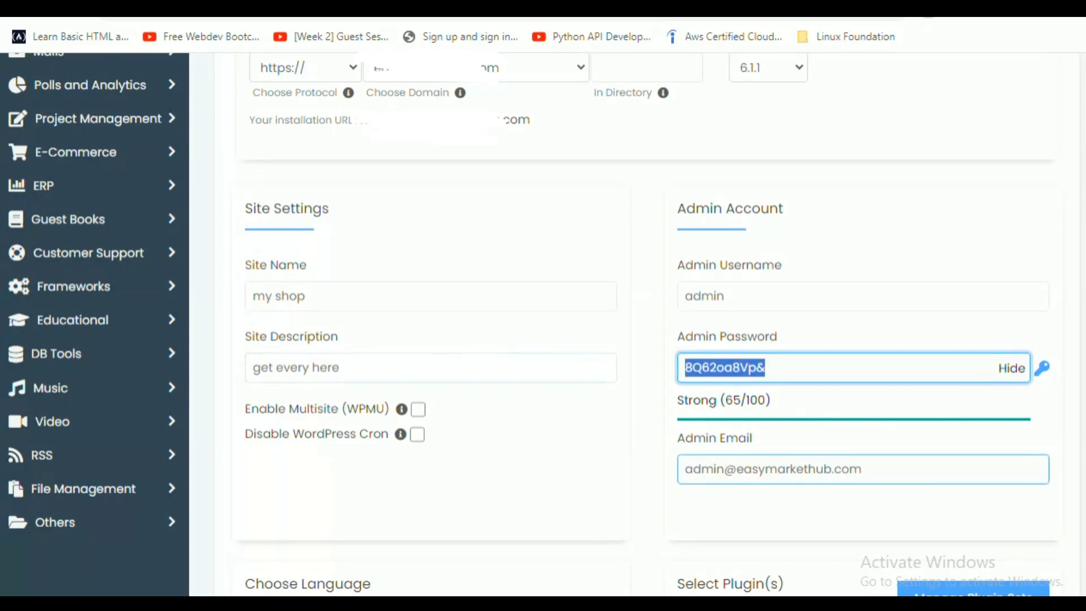
pyautogui.click(837, 512)
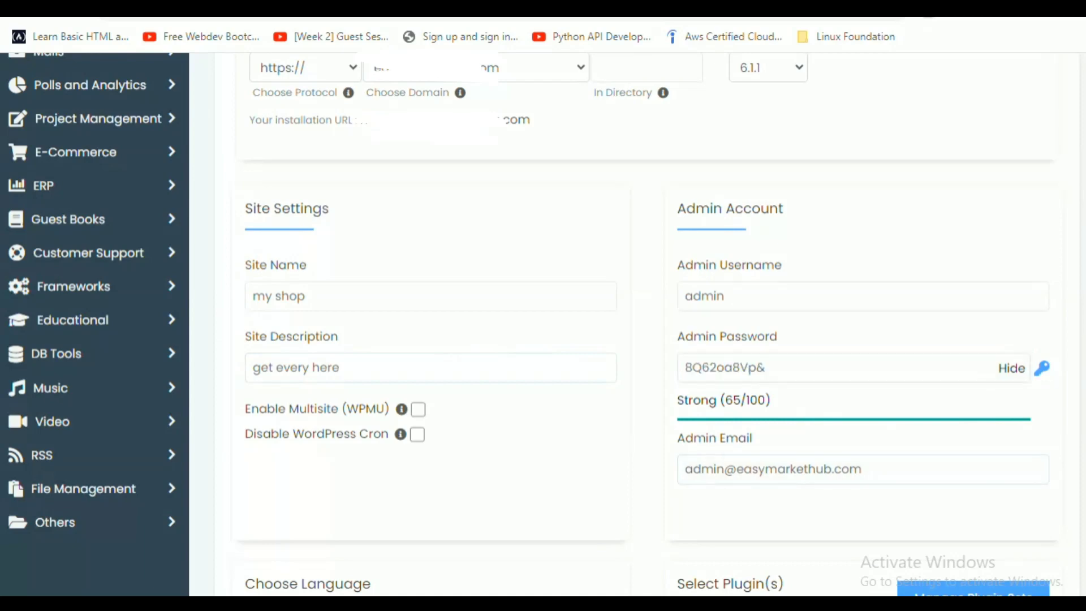
# Scroll to Advanced Options showing database easyma_wp205, prefix wpml_ and Don't backup.
pyautogui.scroll(-3, 543, 325)
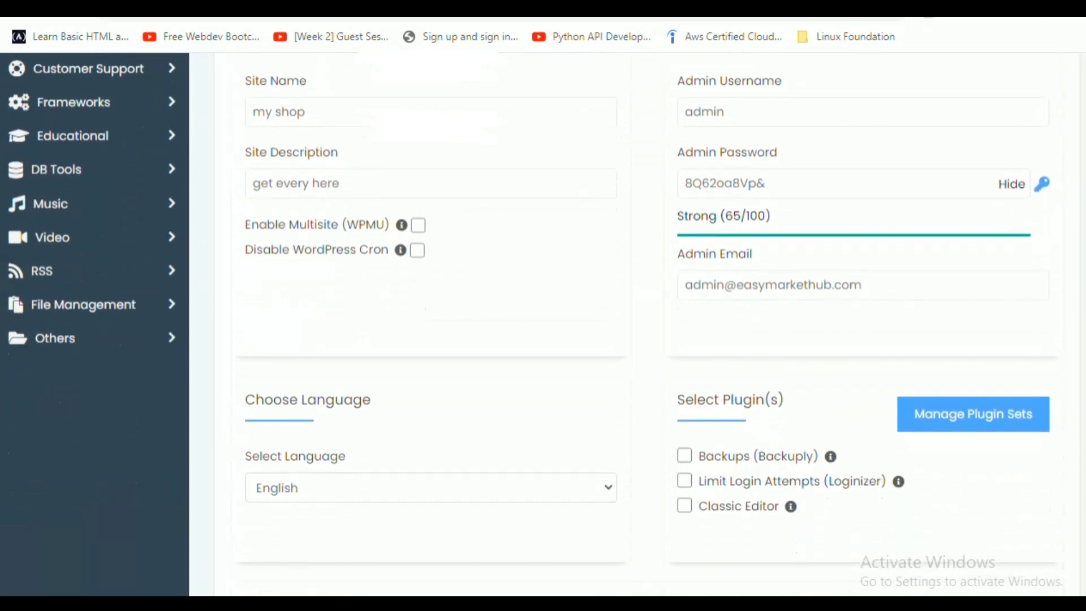
pyautogui.scroll(-3, 543, 326)
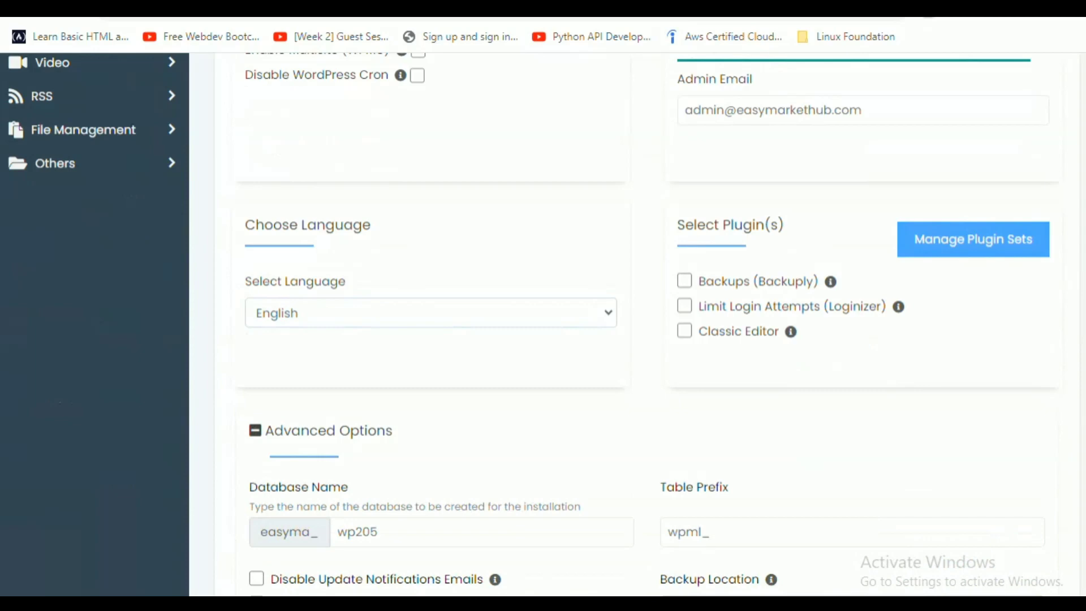
pyautogui.scroll(-3, 543, 326)
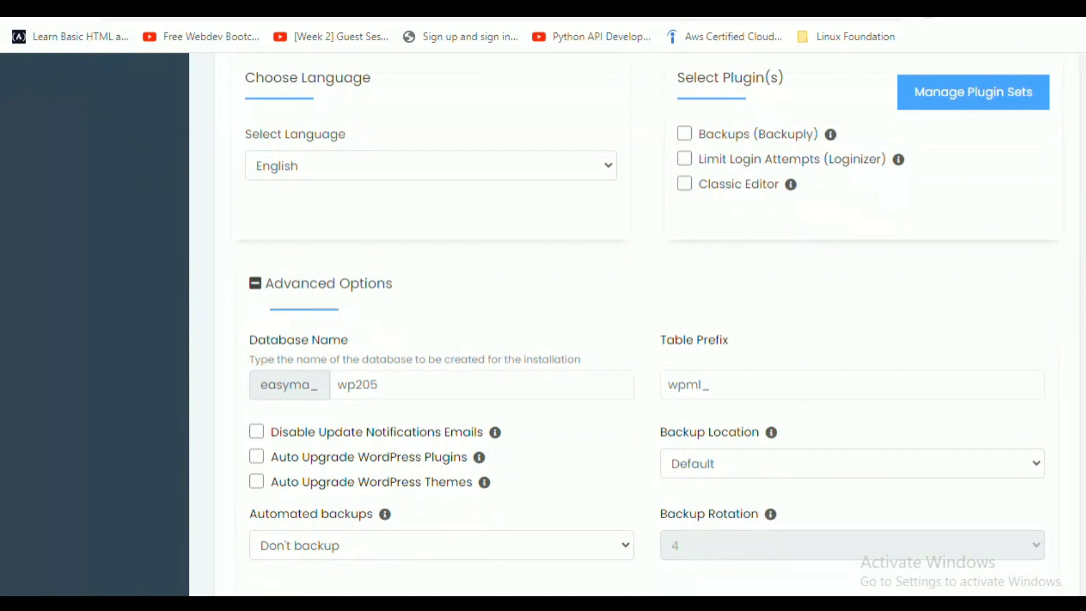
# Change the database name to myshop205 and table prefix to myshop_, keeping backup location Default.
pyautogui.click(430, 385)
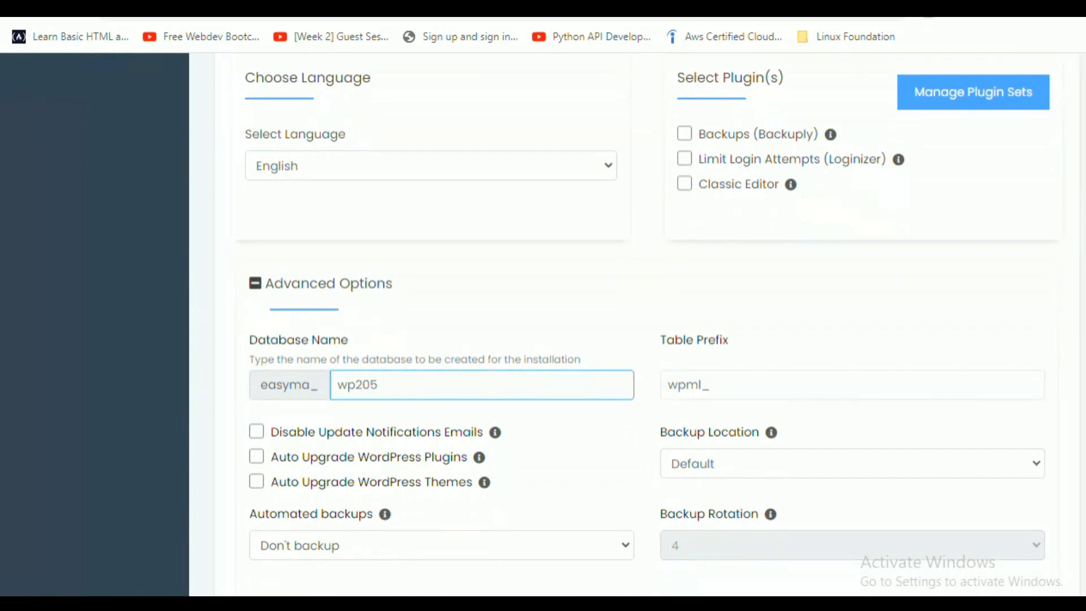
pyautogui.click(354, 385)
pyautogui.press('BackSpace')
pyautogui.press('BackSpace')
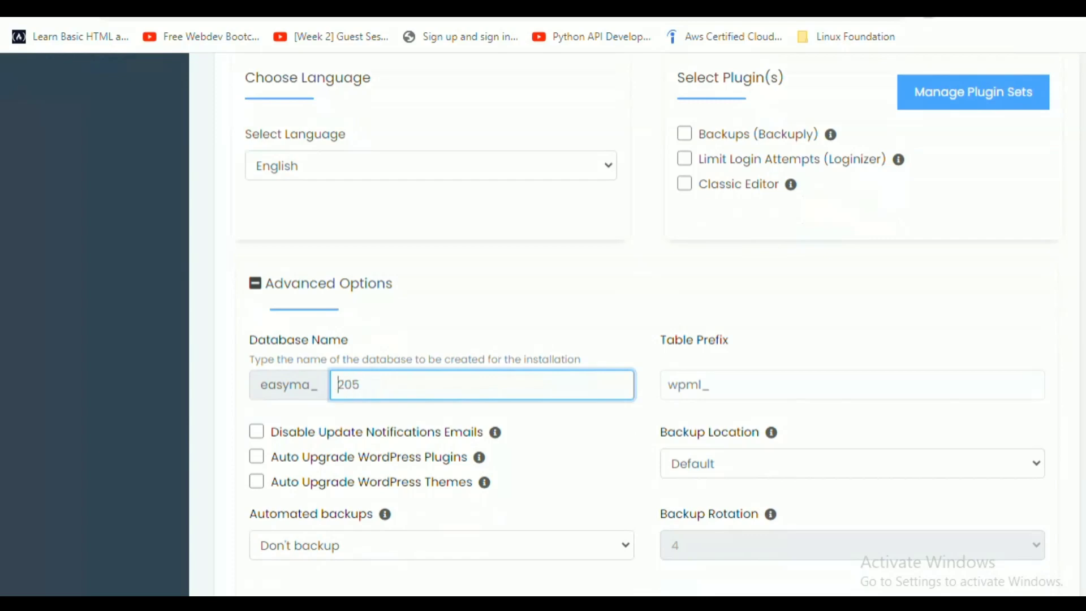
pyautogui.write('myshop')
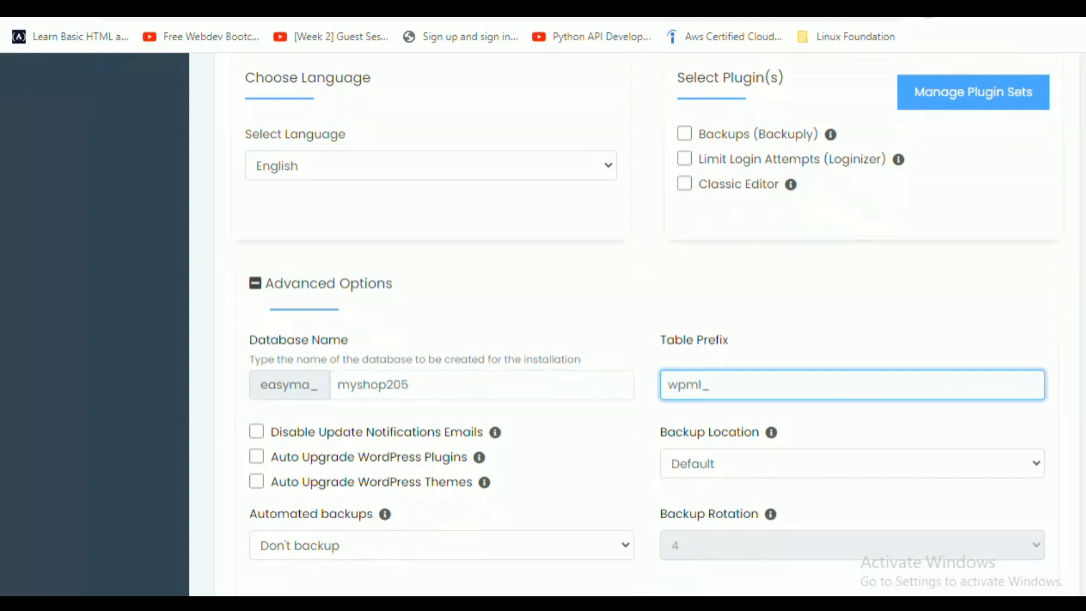
pyautogui.press('BackSpace')
pyautogui.press('BackSpace')
pyautogui.press('BackSpace')
pyautogui.write('mys')
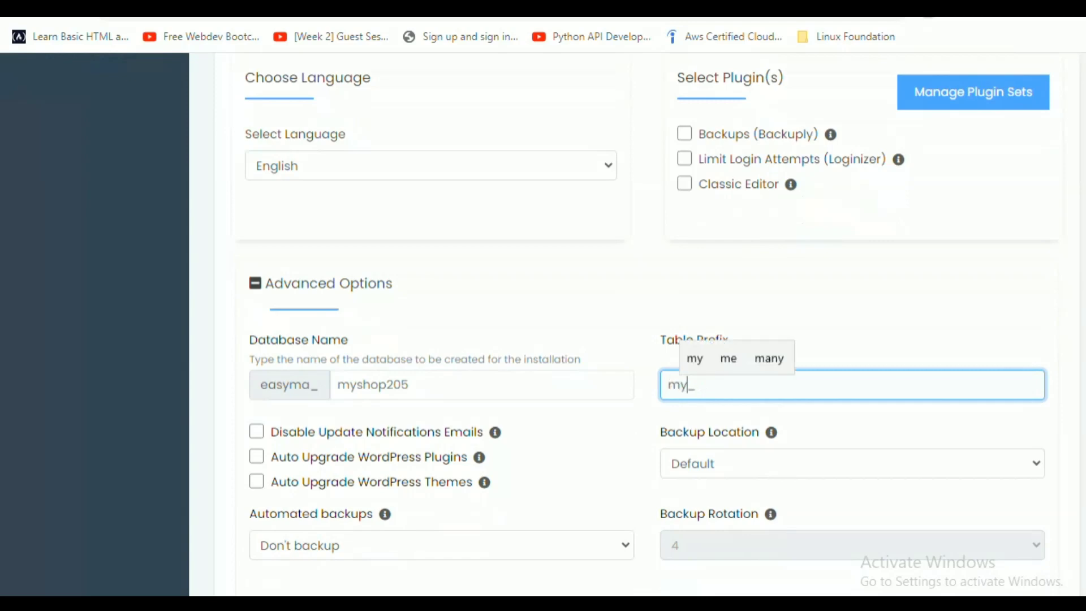
pyautogui.write('hop')
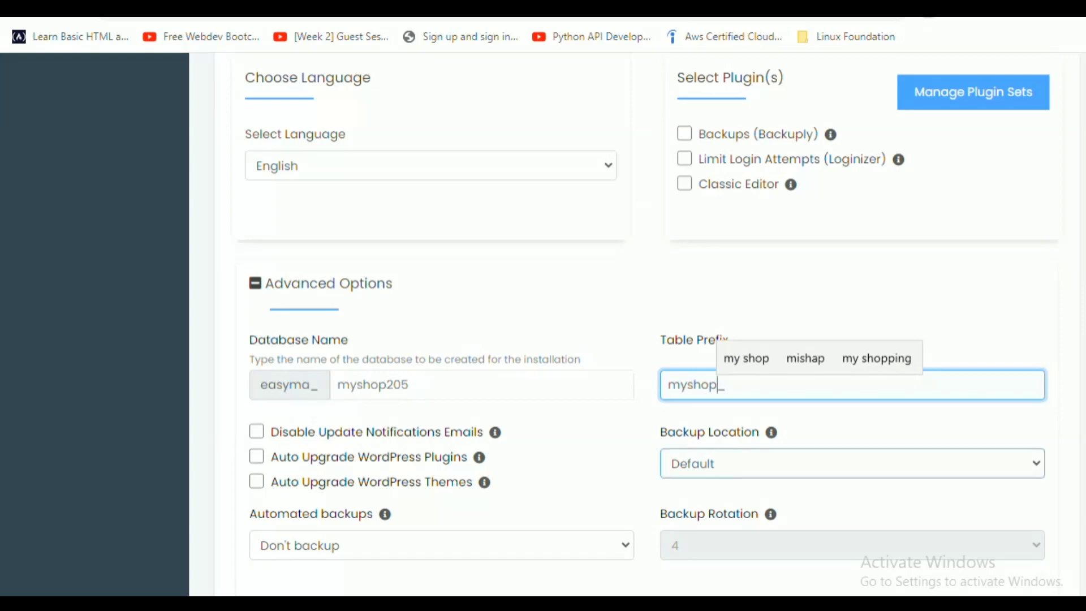
pyautogui.click(849, 463)
pyautogui.click(708, 485)
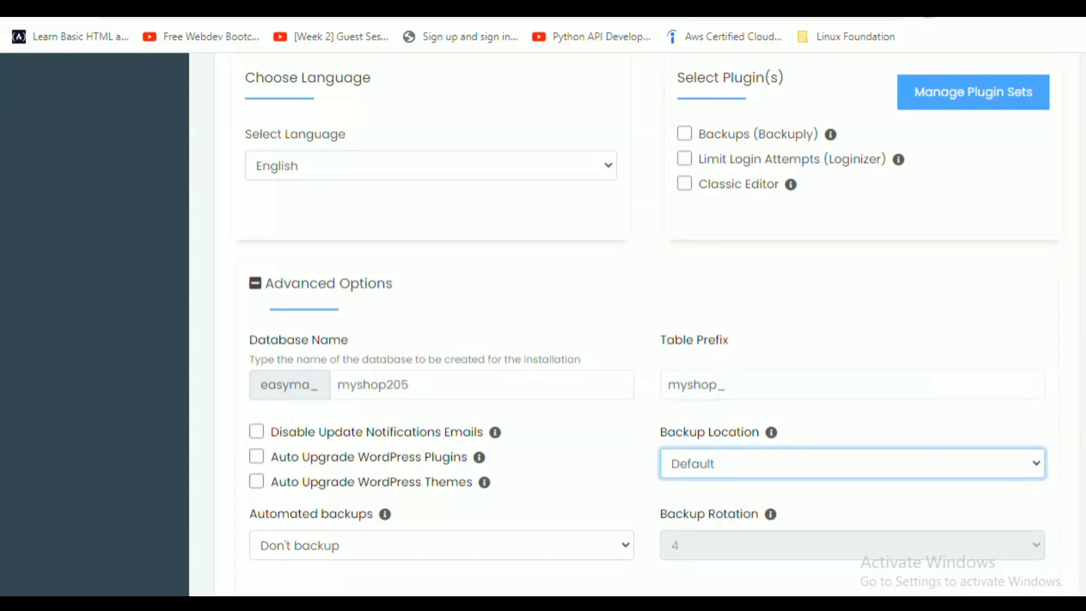
# Set automated backups to Once a week, enabling backup rotation at 4.
pyautogui.scroll(-3, 647, 307)
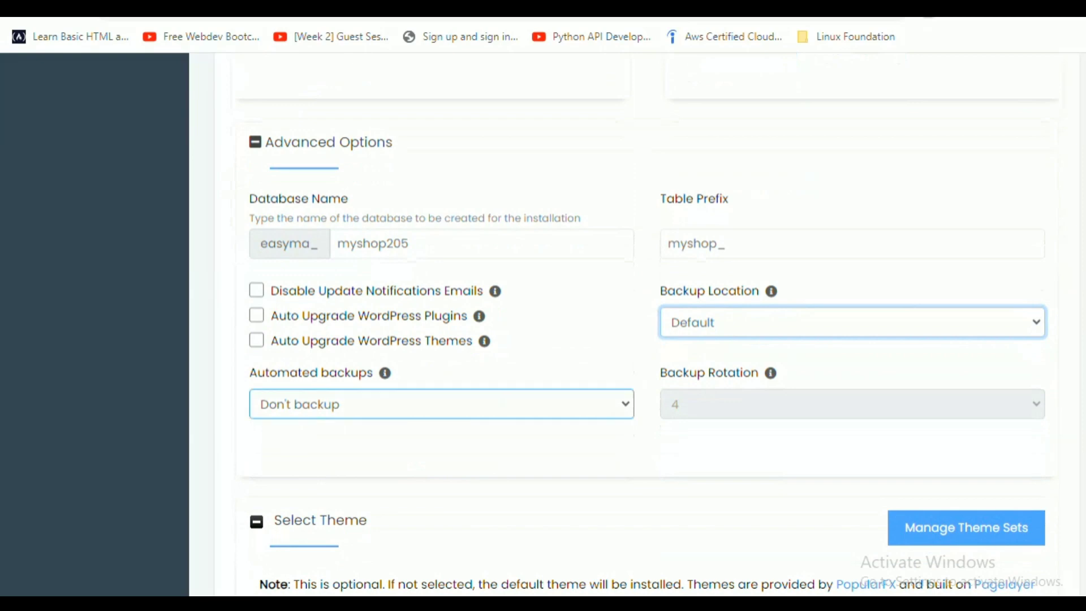
pyautogui.click(441, 404)
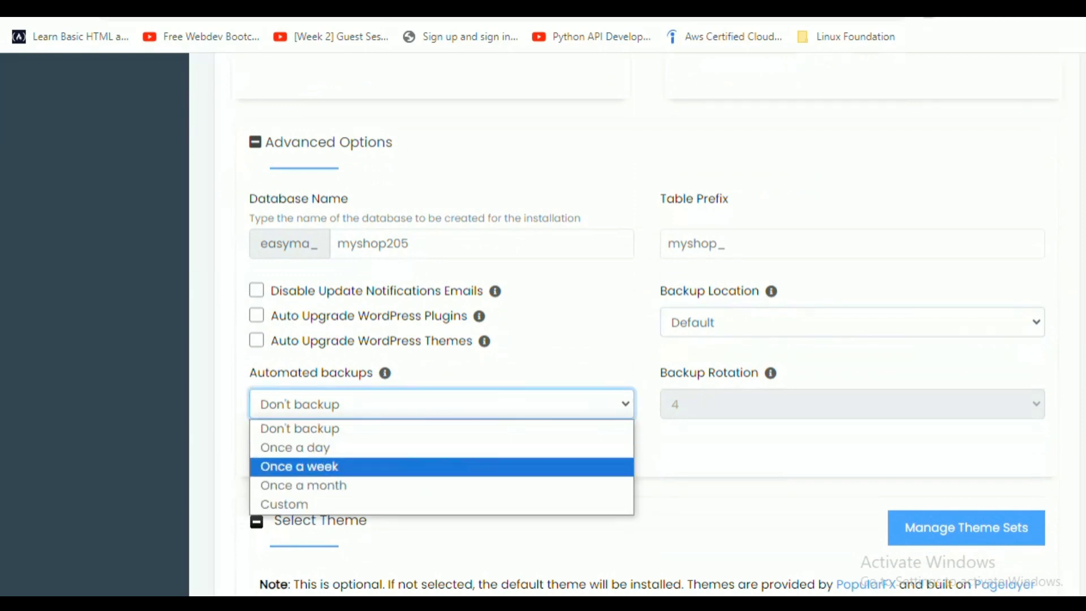
pyautogui.click(299, 466)
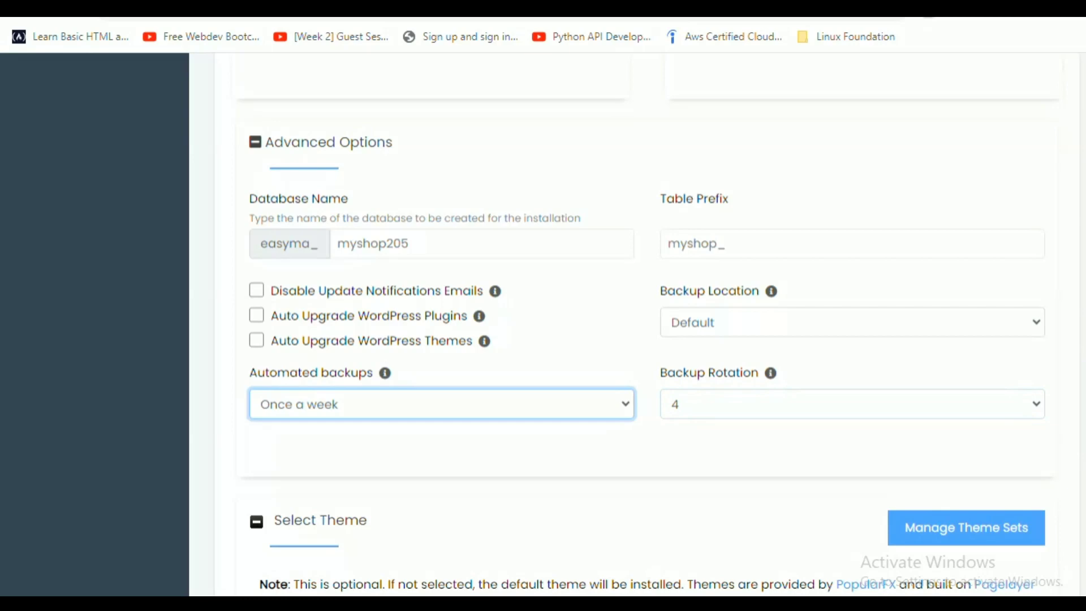
# Scroll to the bottom of the form and fill in the 'Email installation details to' field.
pyautogui.scroll(-2, 648, 327)
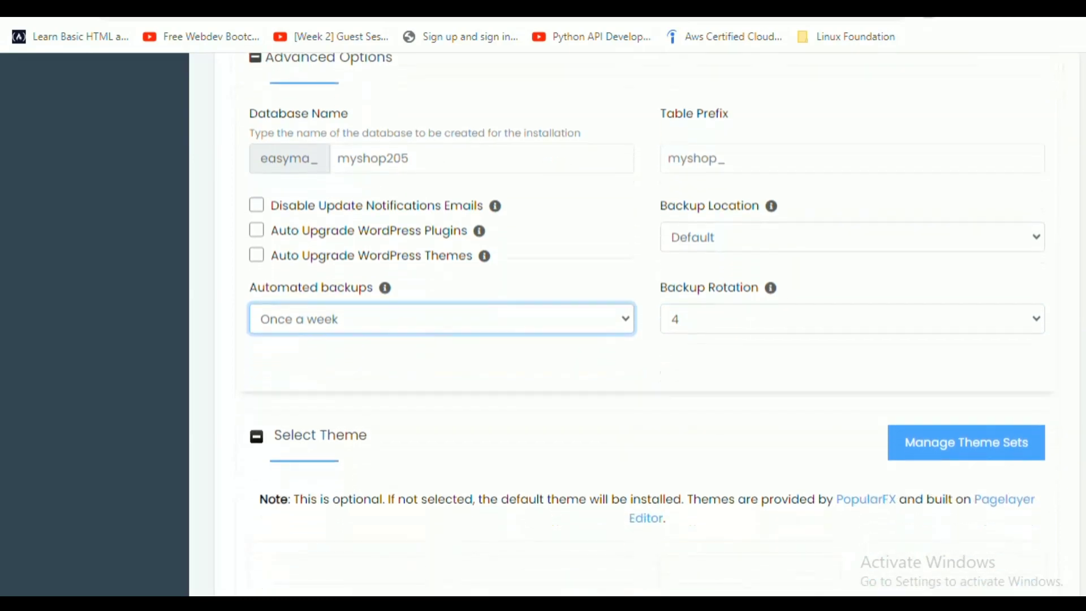
pyautogui.scroll(-1, 646, 287)
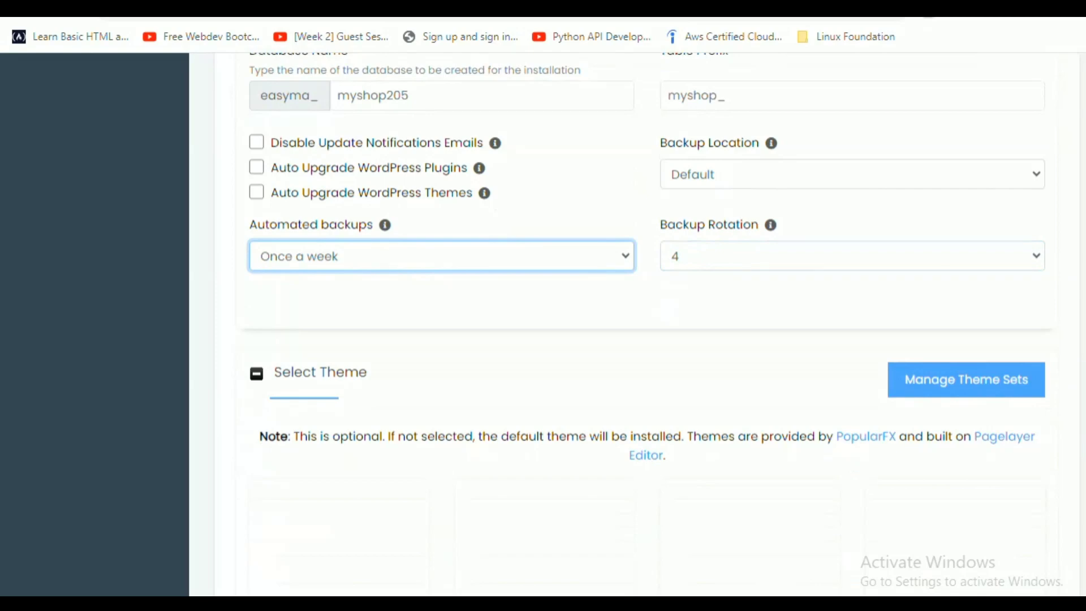
pyautogui.scroll(-2, 648, 256)
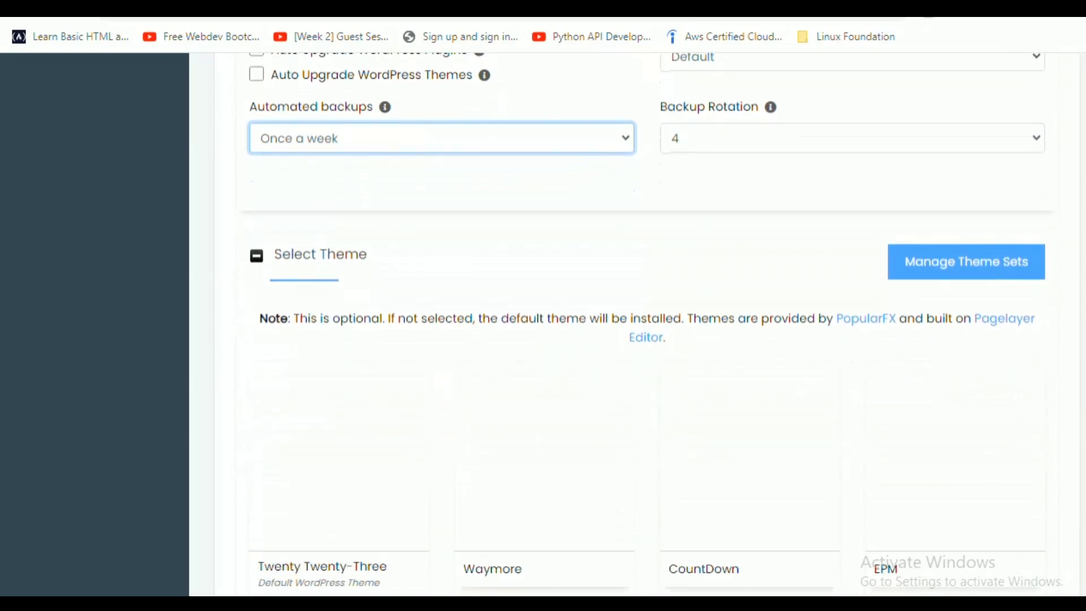
pyautogui.scroll(-2, 648, 257)
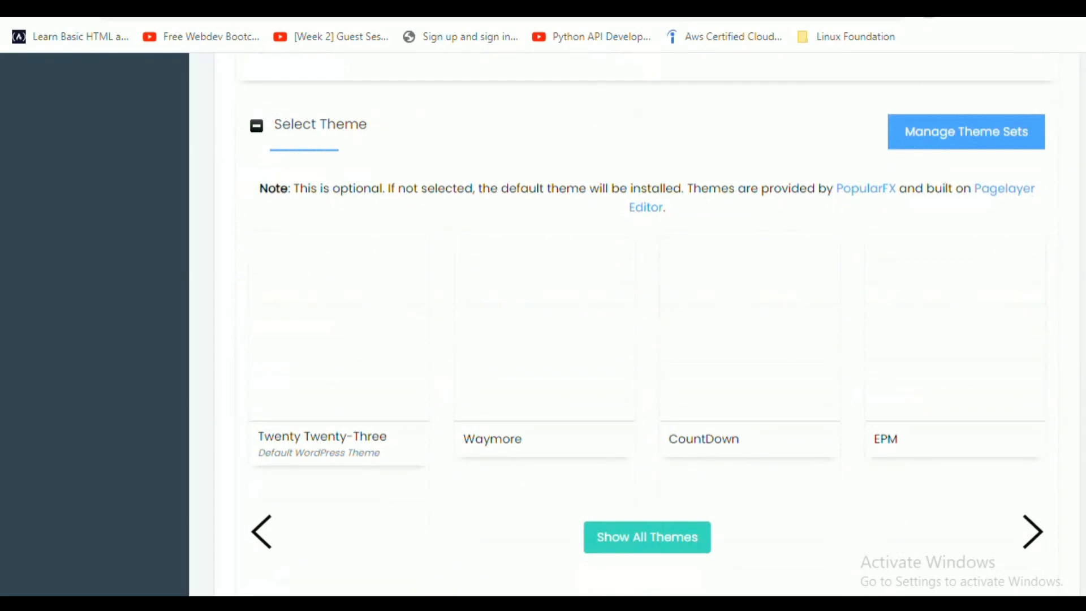
pyautogui.scroll(-2, 649, 320)
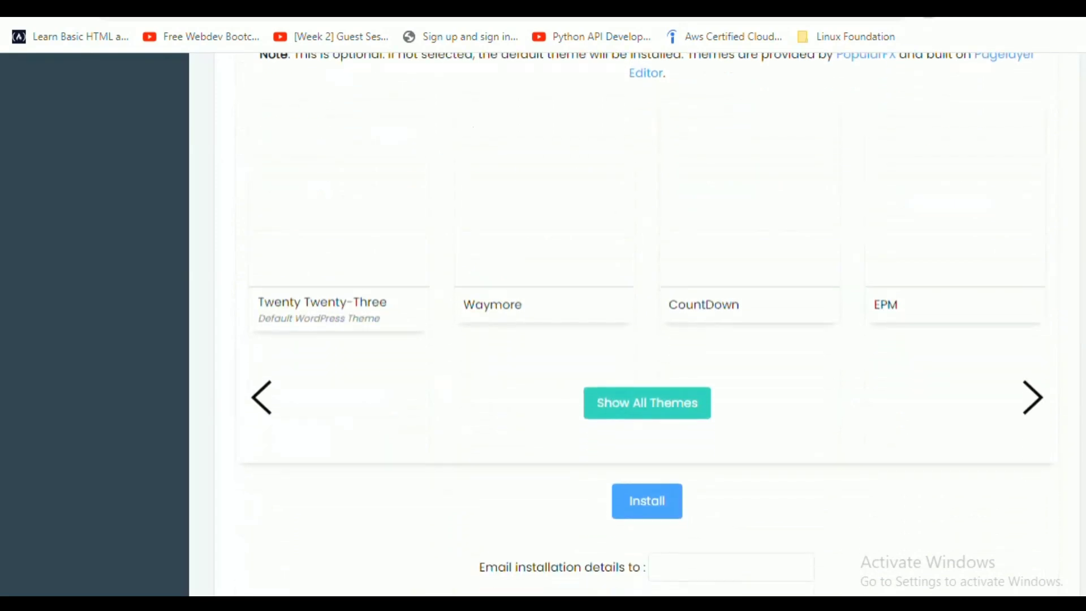
pyautogui.scroll(-2, 649, 320)
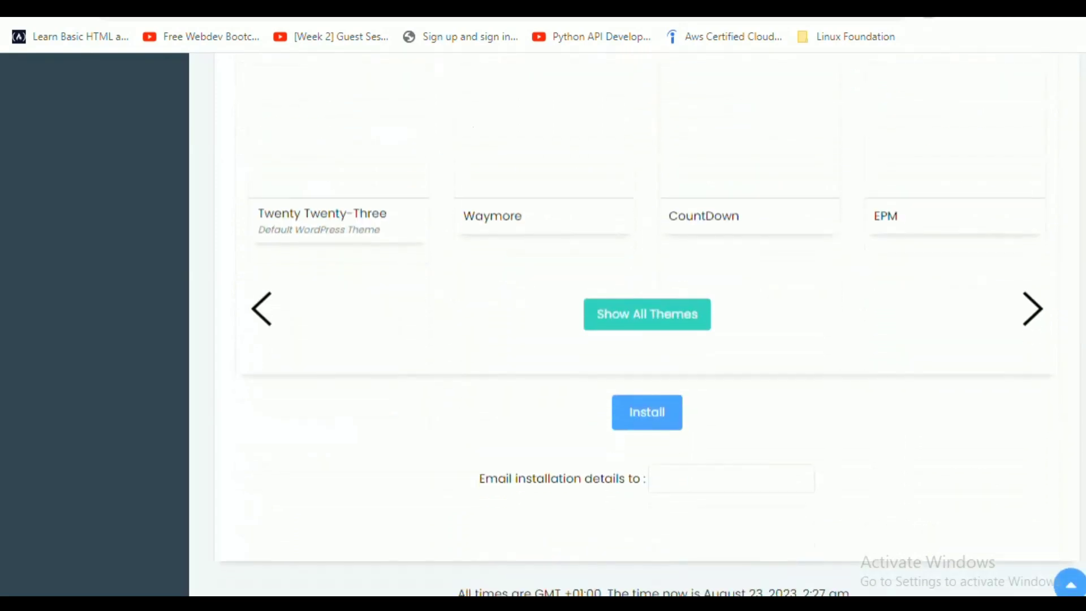
pyautogui.click(731, 478)
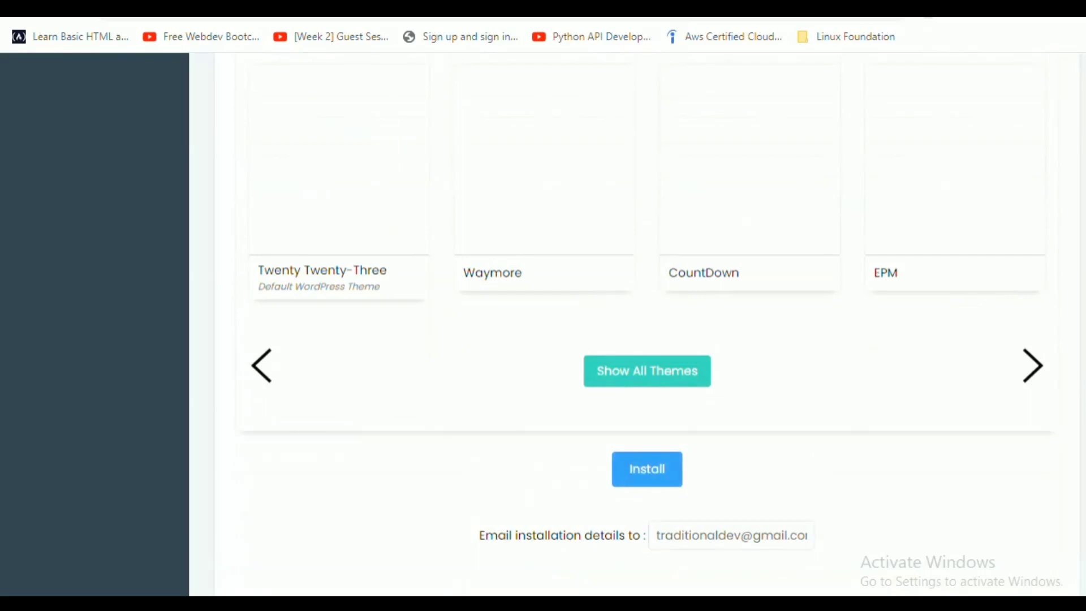
# Run the WordPress install and review the Congratulations page with the site and /wp-admin/ URLs.
pyautogui.click(646, 470)
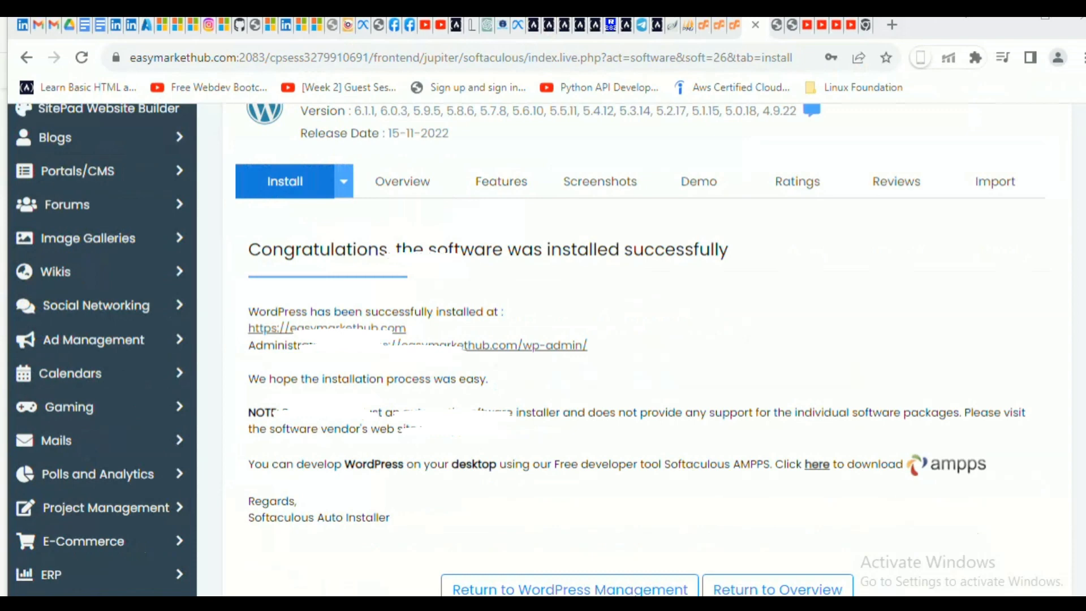
pyautogui.scroll(-3, 530, 351)
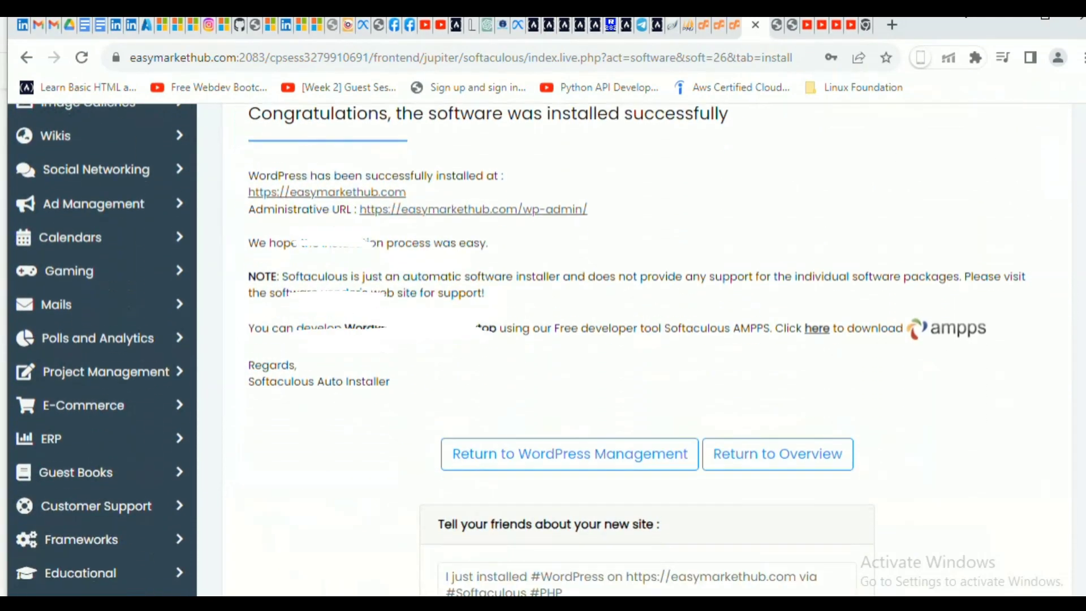
pyautogui.scroll(-2, 530, 350)
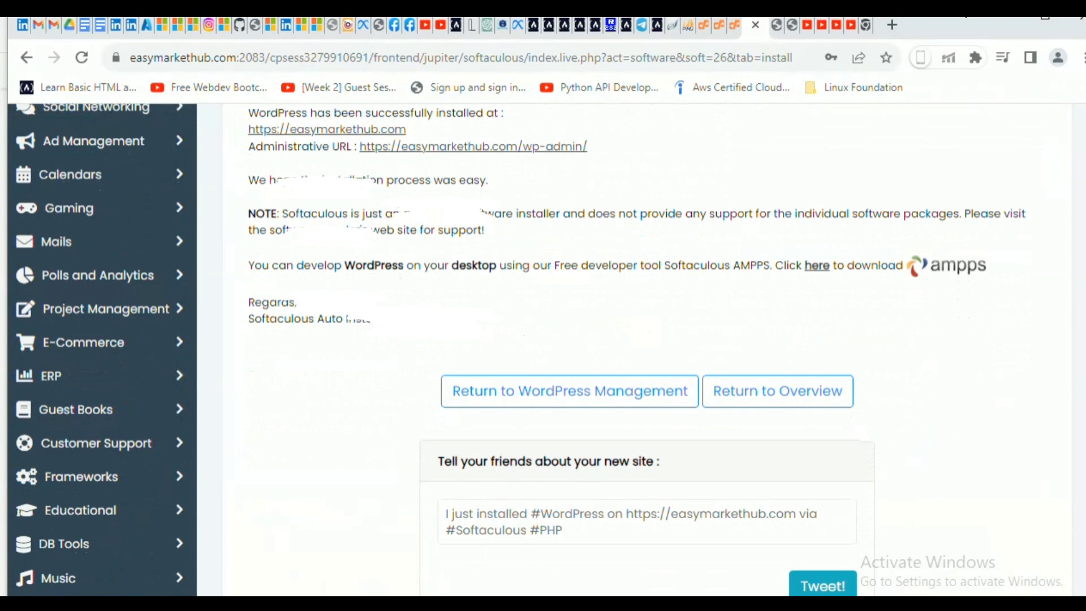
pyautogui.scroll(3, 530, 351)
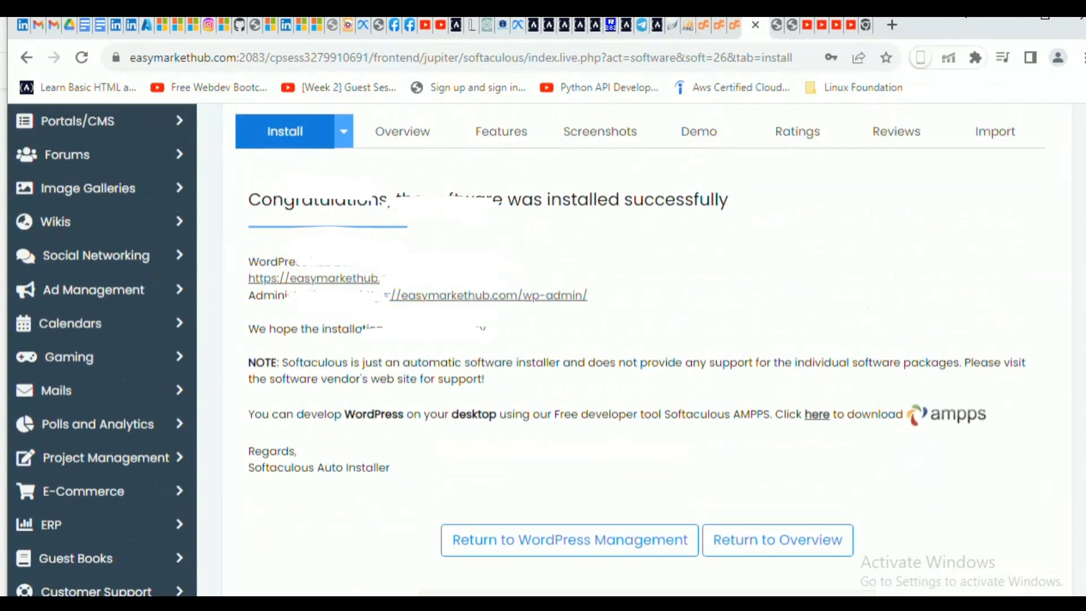
pyautogui.scroll(2, 531, 351)
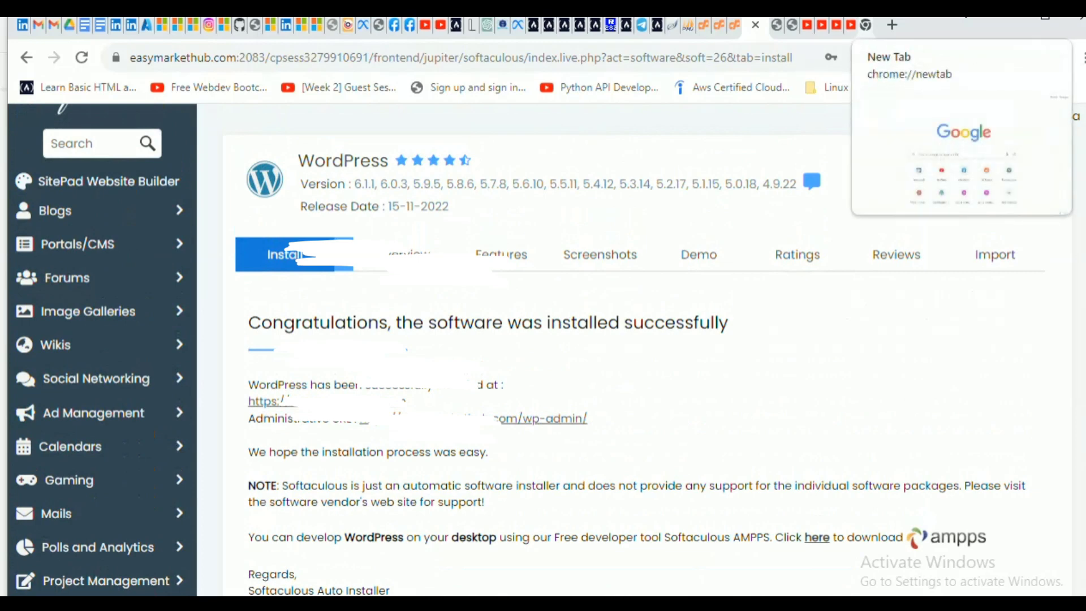
# In the new tab, enter easymarkethub.com/wp-admin, trimming the autocomplete suggestion, and load it.
pyautogui.click(865, 25)
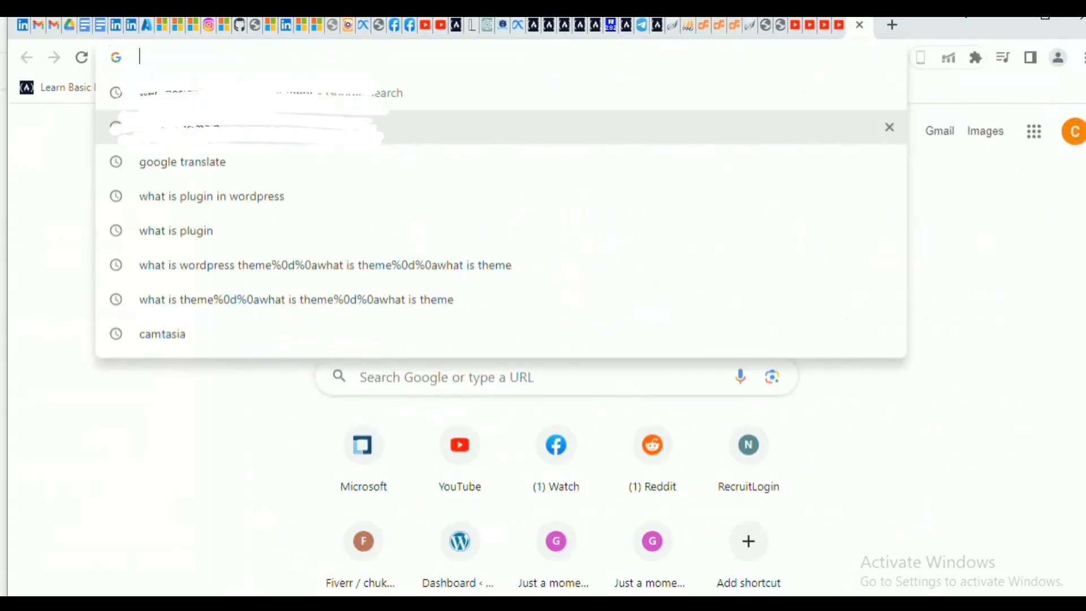
pyautogui.write('ea')
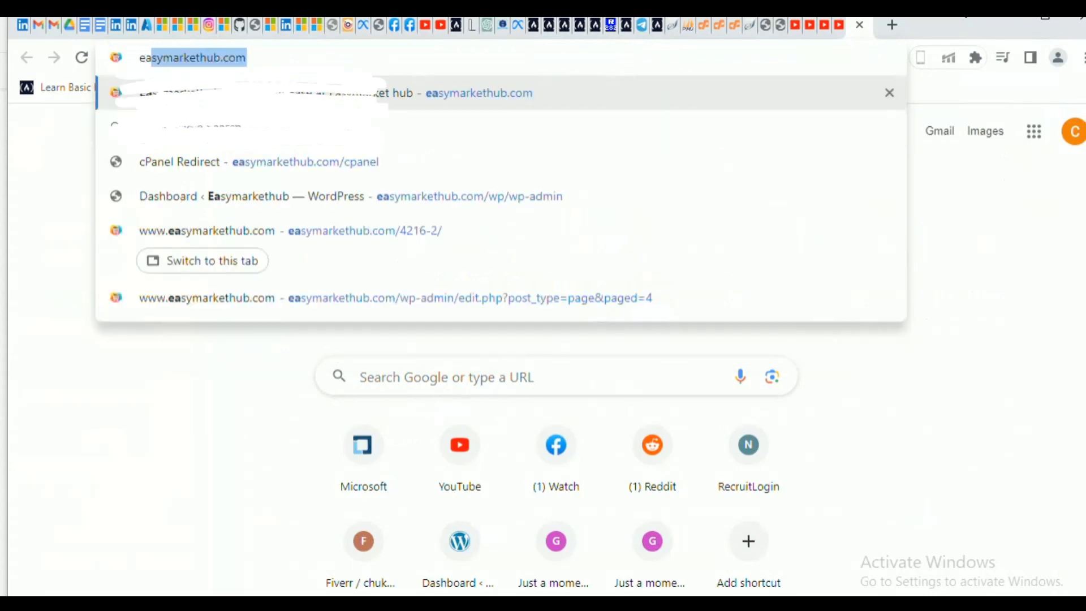
pyautogui.press('End')
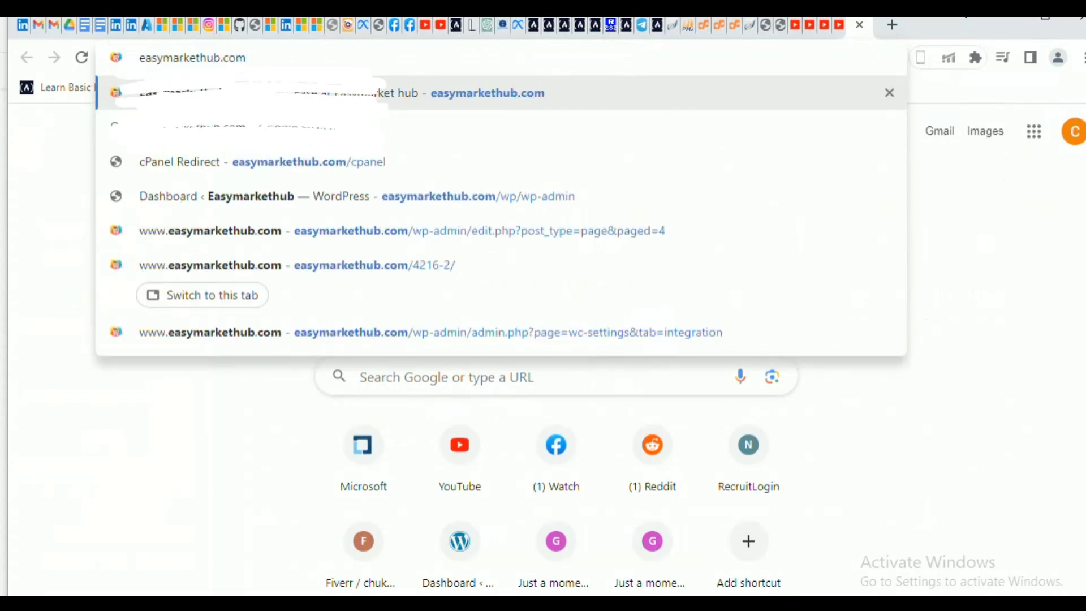
pyautogui.press('Return')
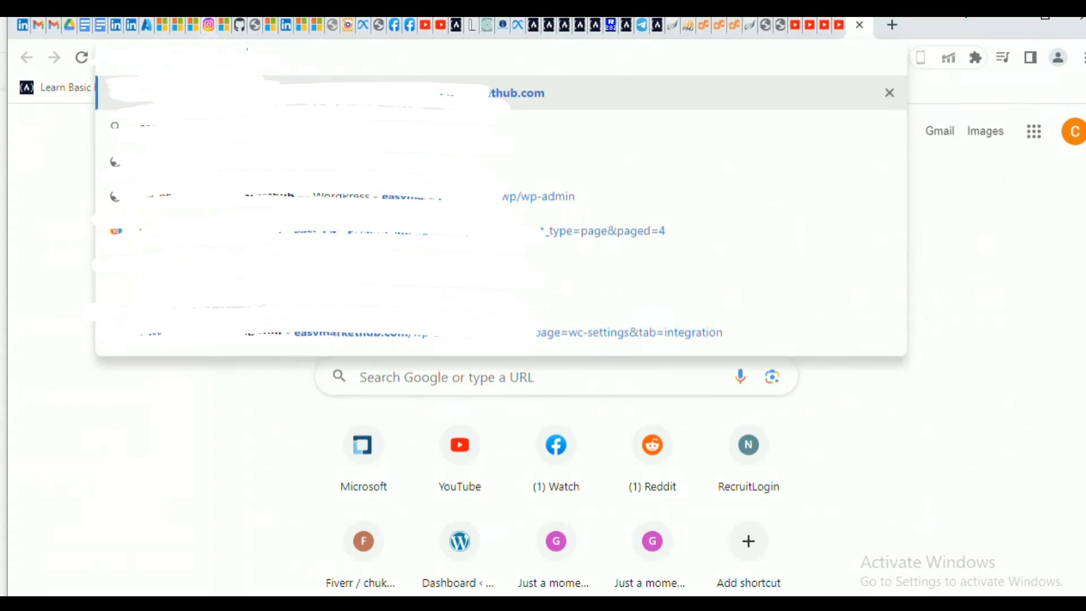
pyautogui.press('Escape')
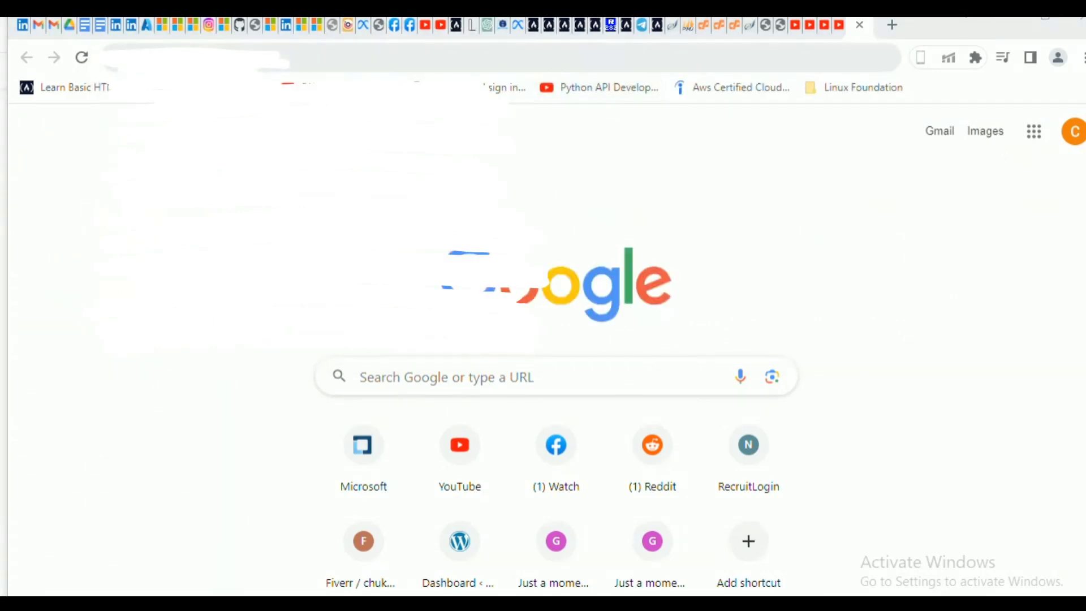
pyautogui.click(237, 57)
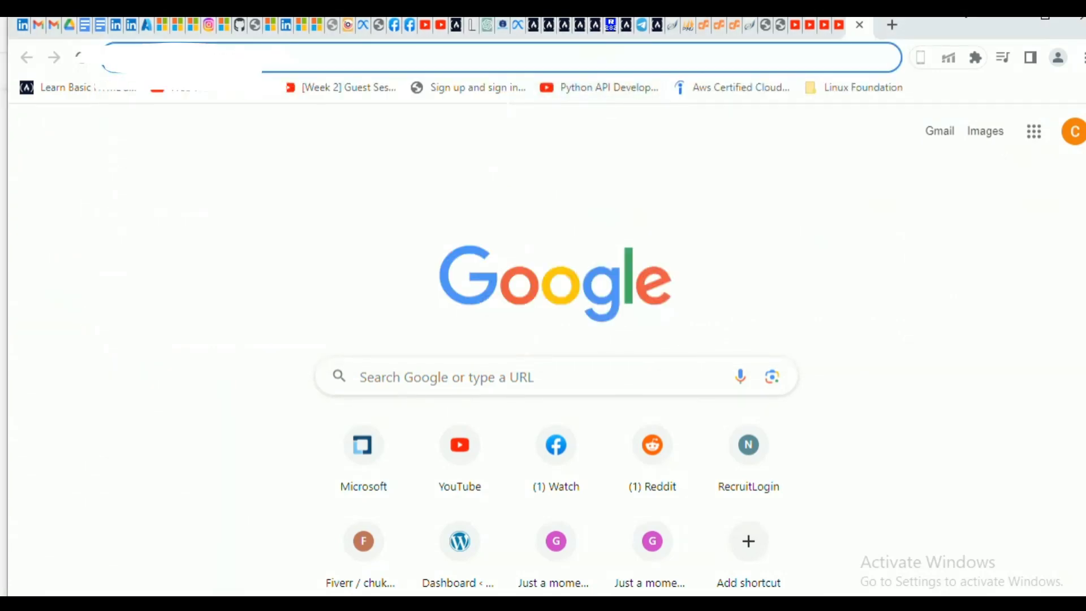
pyautogui.write('easymarkethub.com')
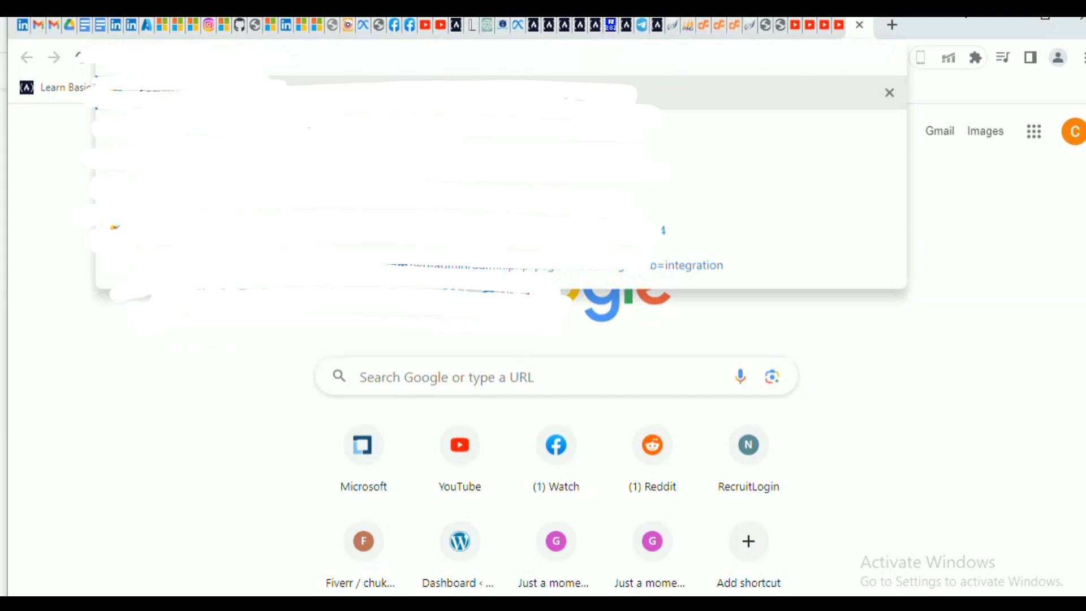
pyautogui.write('wp-')
pyautogui.write('a')
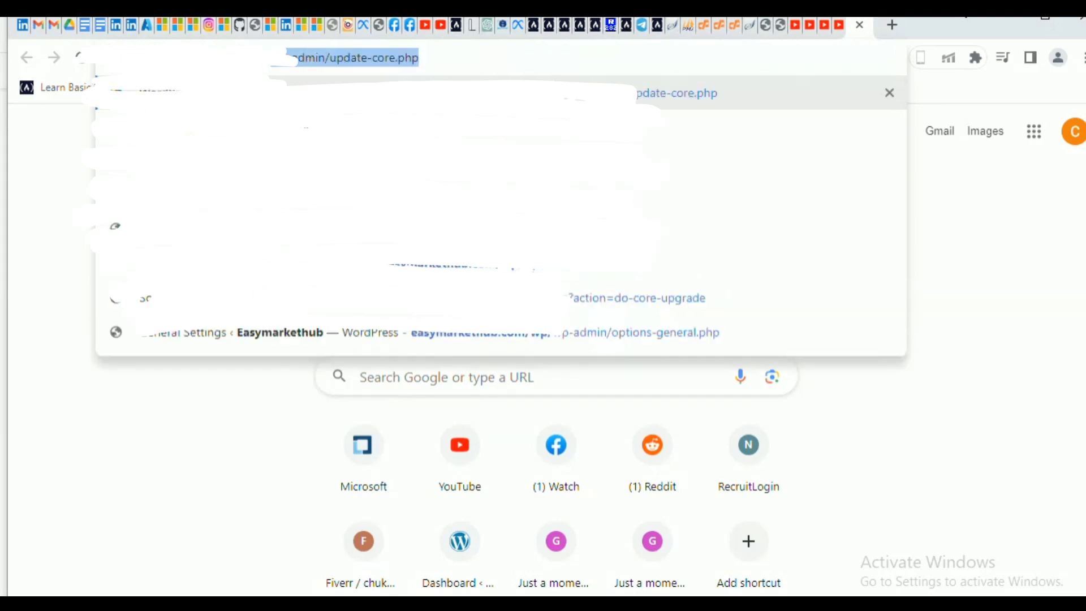
pyautogui.write('w')
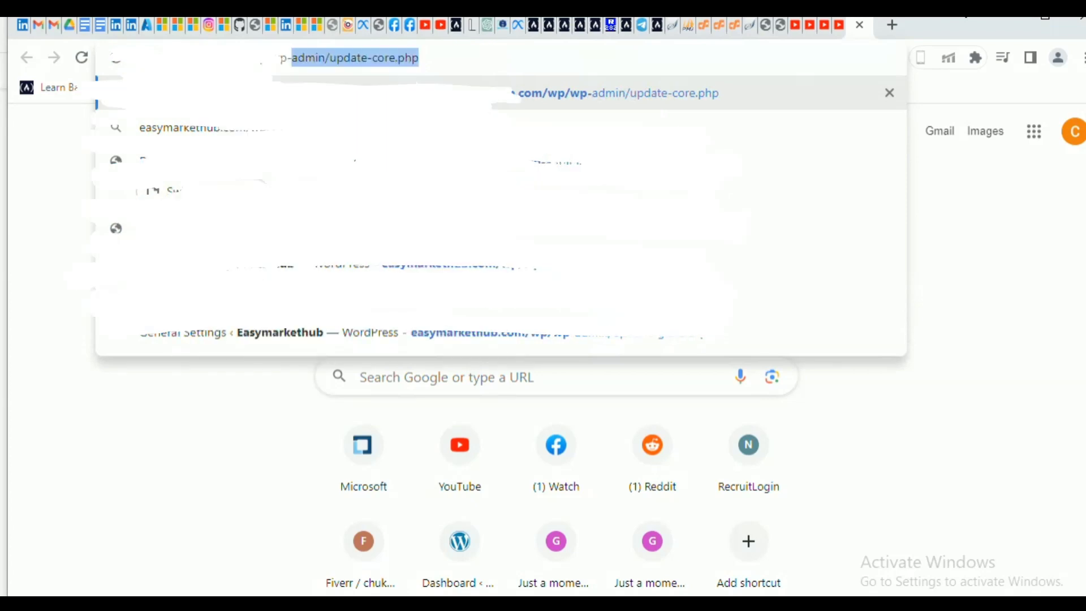
pyautogui.write('admin')
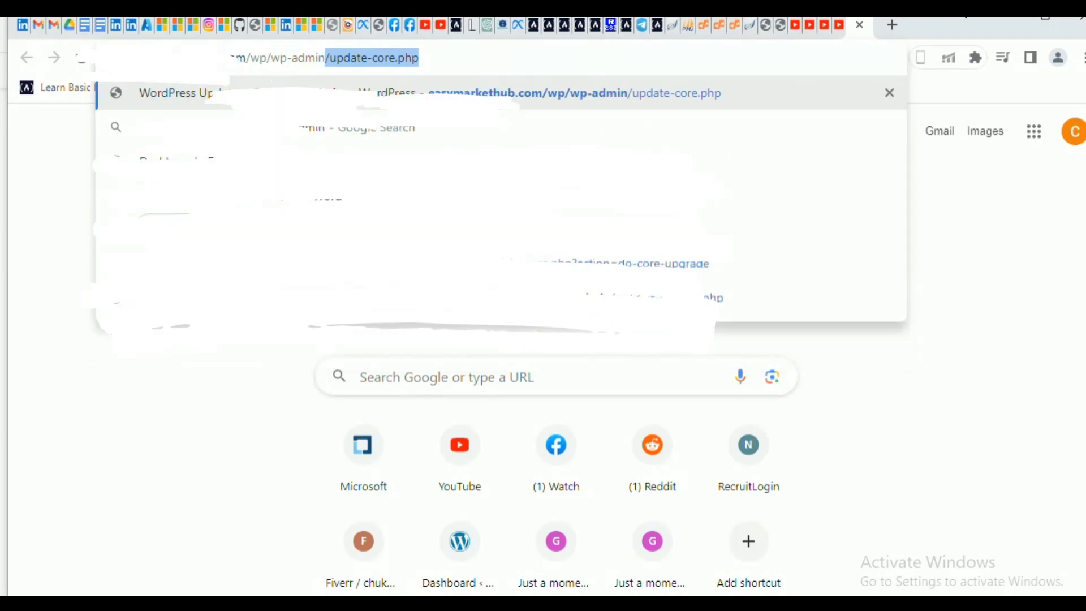
pyautogui.press('Right')
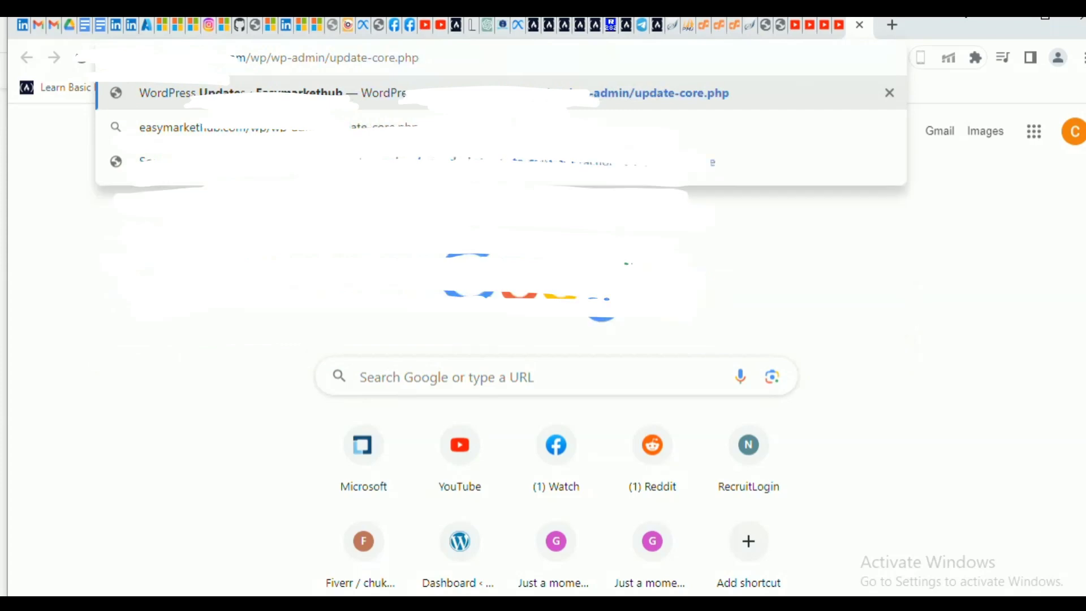
pyautogui.press('BackSpace')
pyautogui.press('BackSpace')
pyautogui.press('BackSpace')
pyautogui.press('BackSpace')
pyautogui.press('BackSpace')
pyautogui.press('BackSpace')
pyautogui.press('BackSpace')
pyautogui.press('BackSpace')
pyautogui.press('BackSpace')
pyautogui.press('BackSpace')
pyautogui.press('BackSpace')
pyautogui.press('BackSpace')
pyautogui.press('BackSpace')
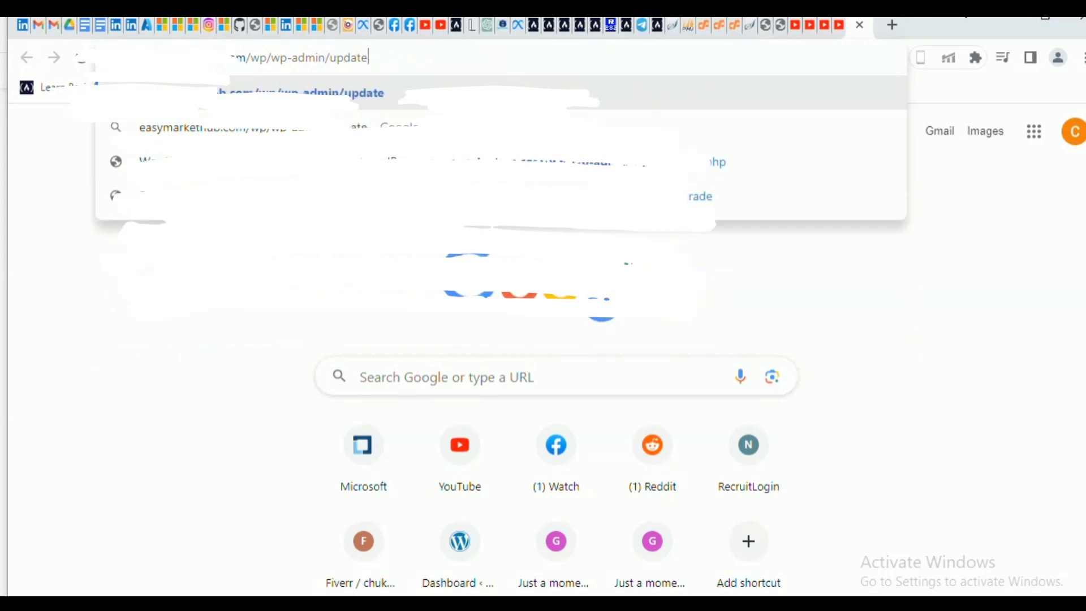
pyautogui.press('BackSpace')
pyautogui.press('BackSpace')
pyautogui.press('BackSpace')
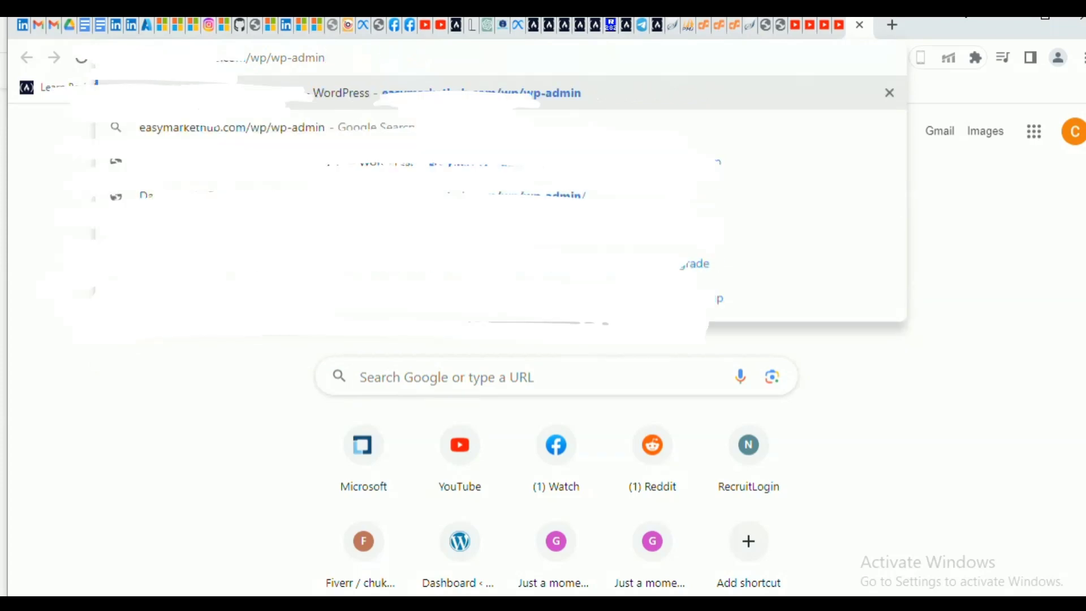
pyautogui.press('Return')
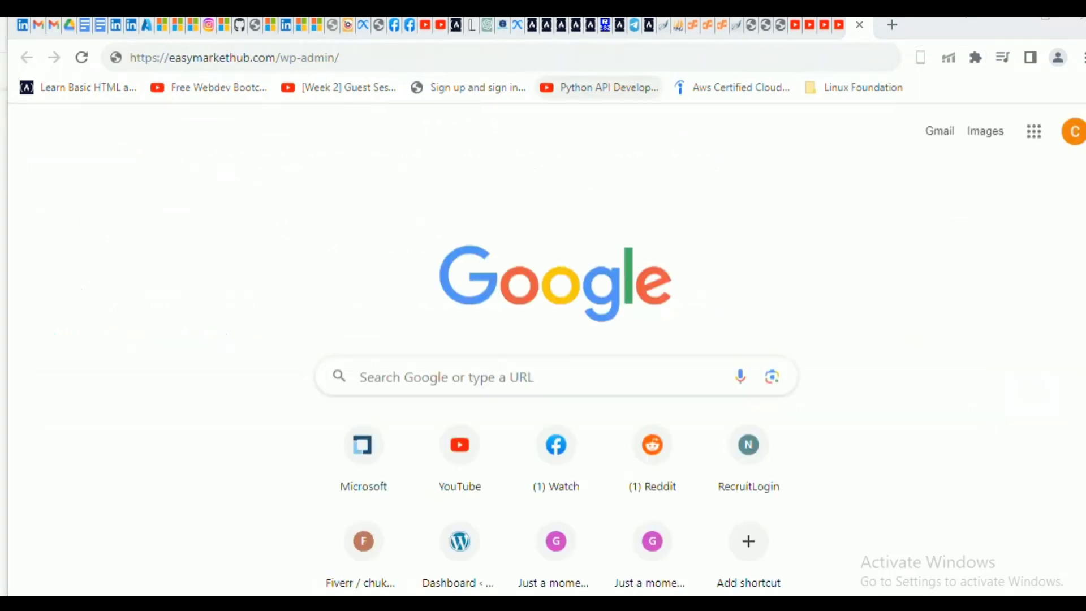
# Load easymarkethub.com/wp-admin/ to reach the new site's WordPress admin dashboard.
pyautogui.click(340, 57)
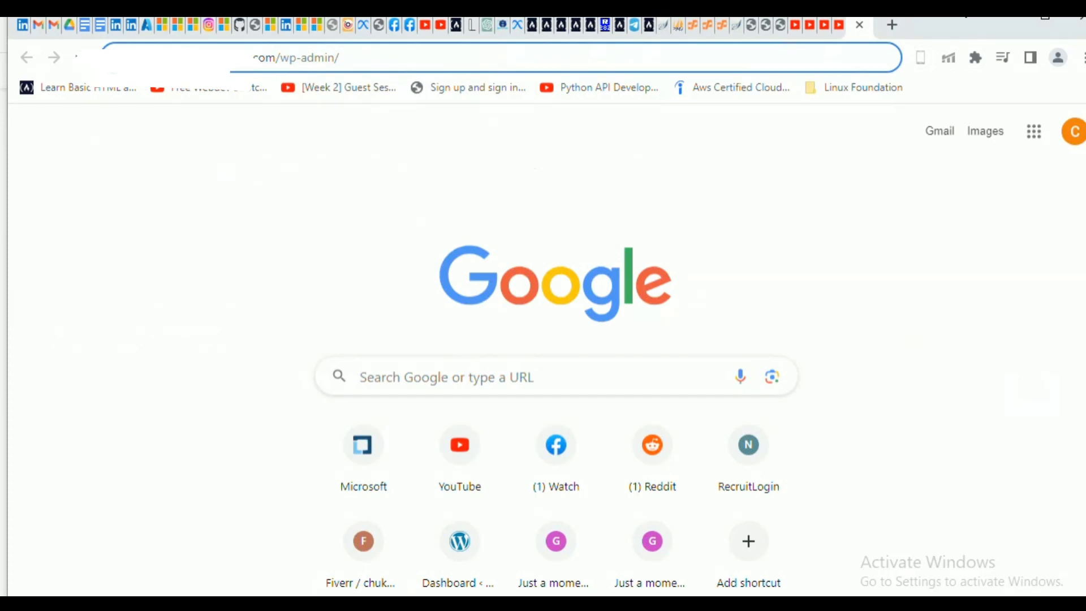
pyautogui.press('Return')
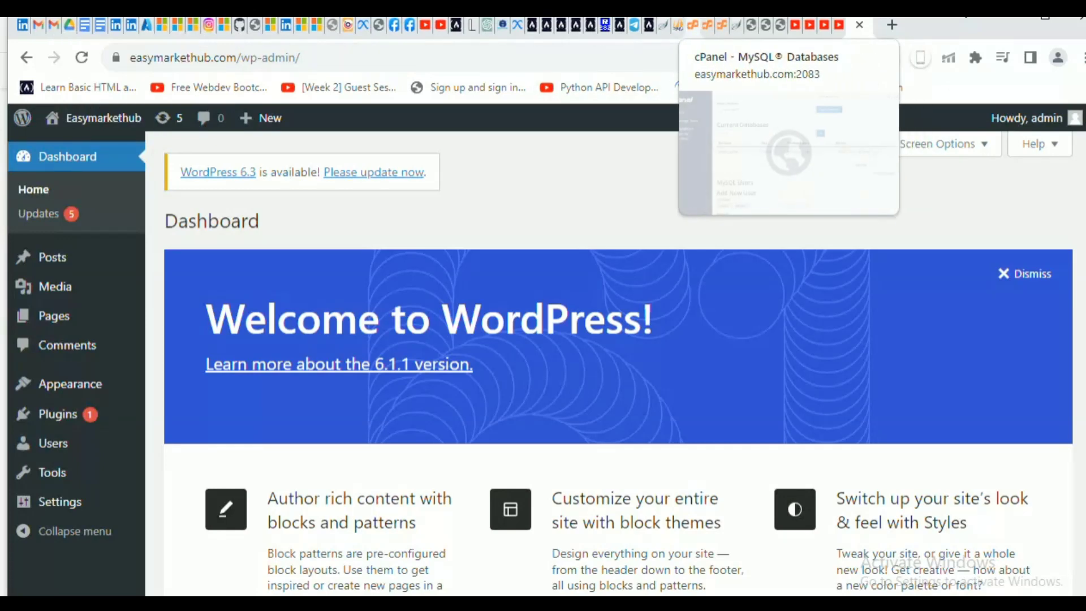
# From cPanel, open WordPress Manager by Softaculous and log in to the easymarkethub.com install as admin.
pyautogui.click(680, 25)
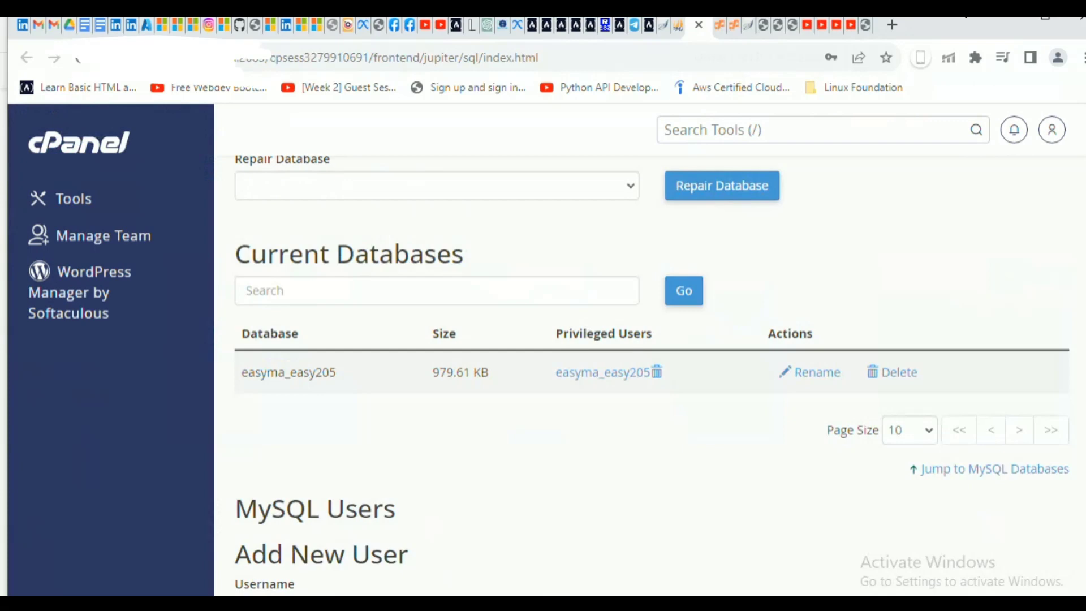
pyautogui.click(79, 291)
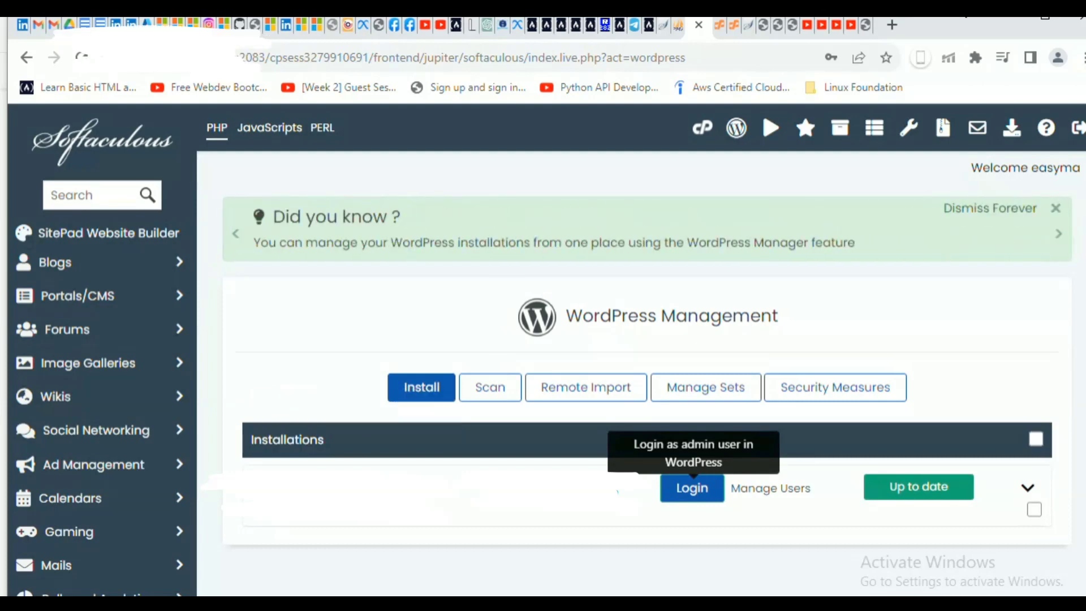
pyautogui.click(692, 487)
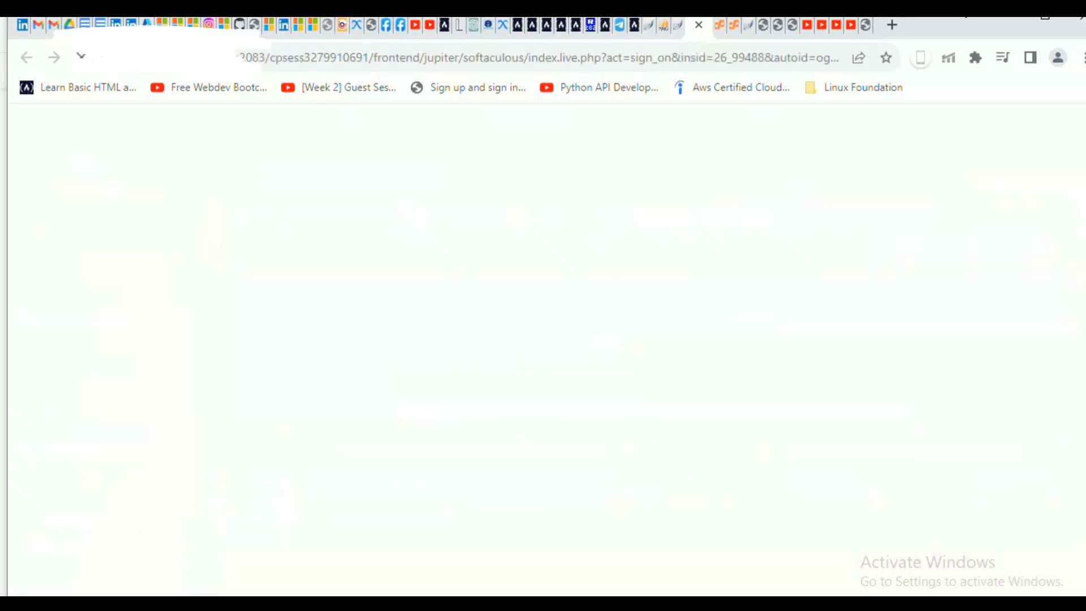